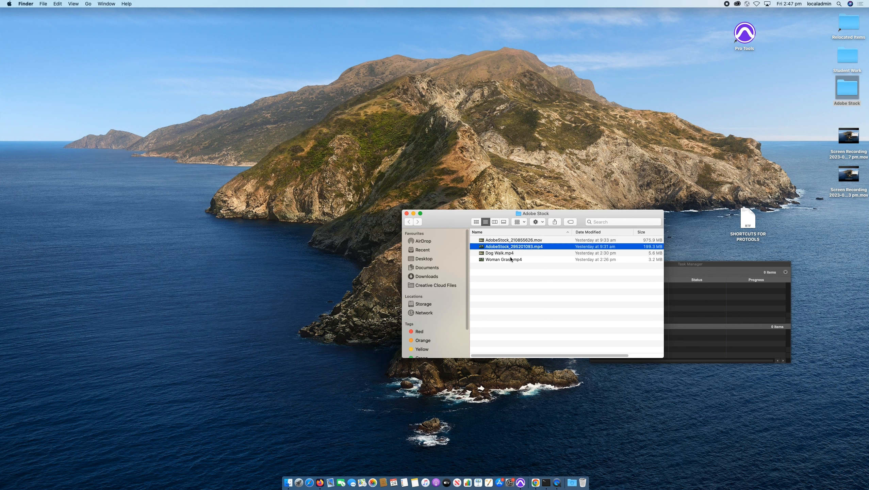
Preview the Dog Walk.mp4, AdobeStock_210855626.mov and AdobeStock_295201093.mp4 clips in the Adobe Stock folder.
key(Down)
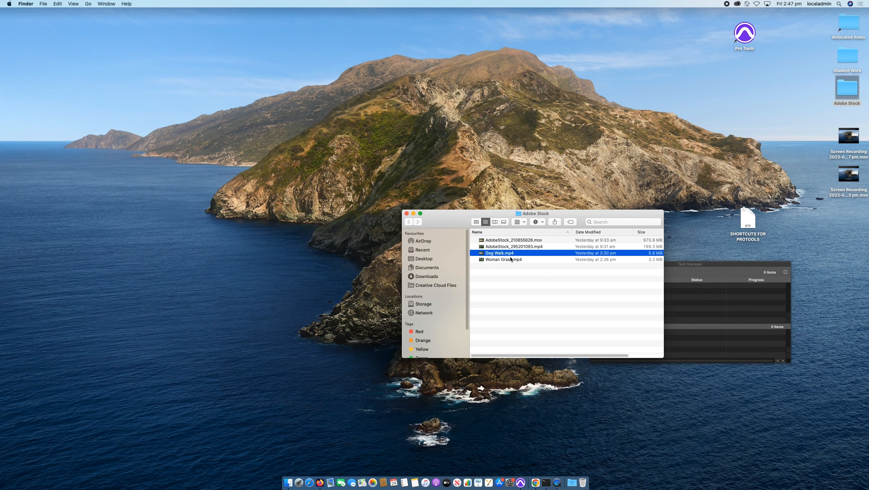
key(space)
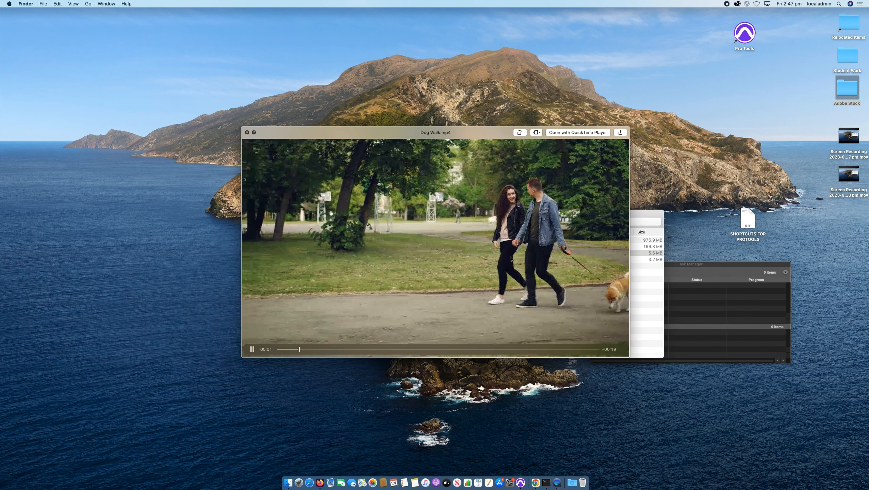
key(Up)
key(Down)
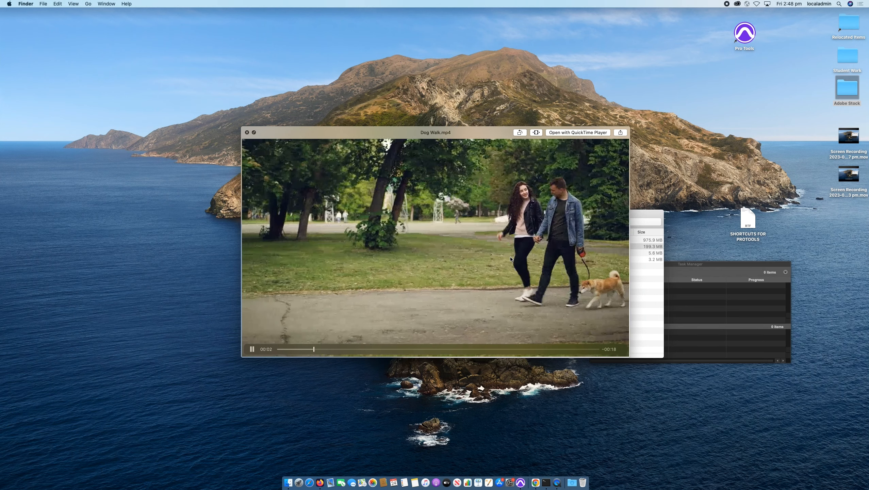
key(Up)
key(Up)
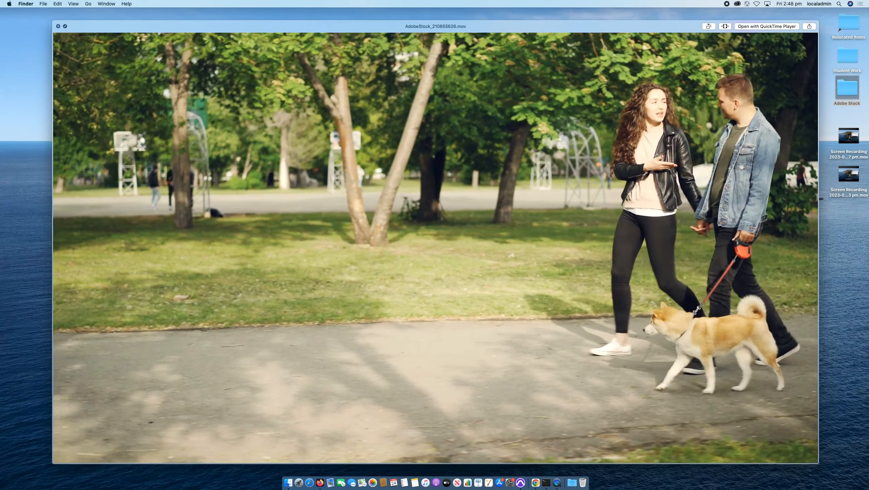
key(Down)
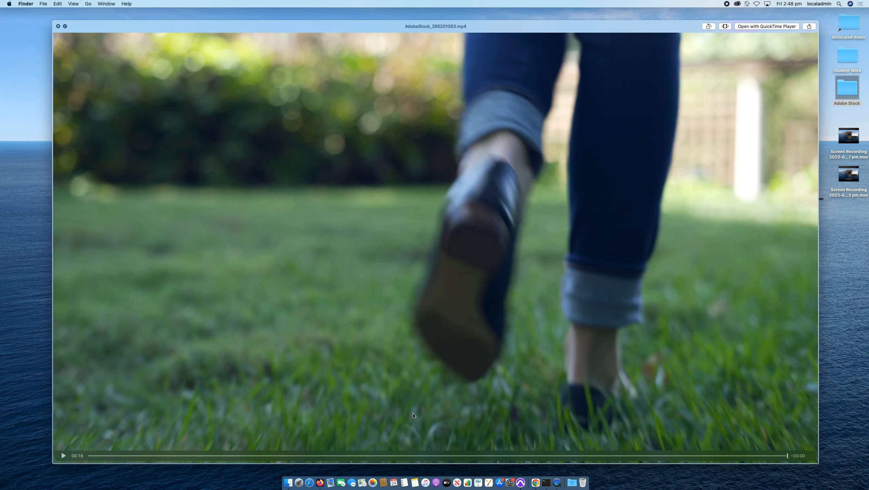
drag(395, 456, 325, 451)
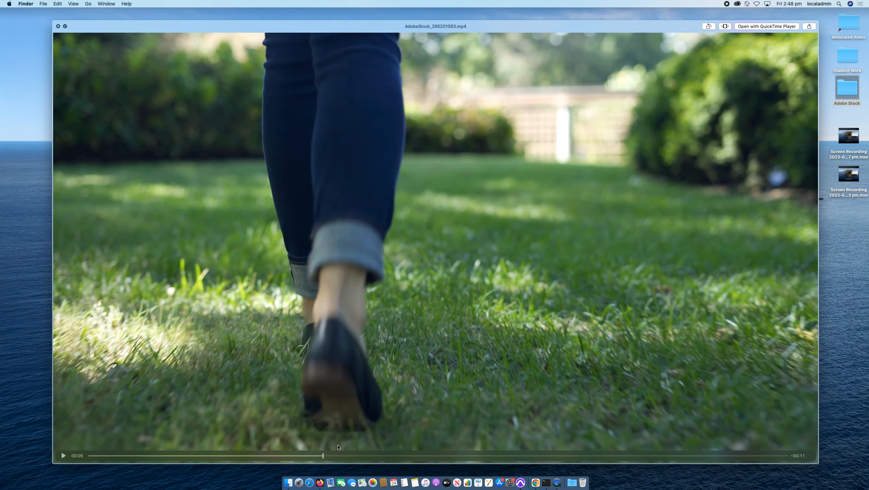
key(space)
Reposition the Adobe Stock folder window and the Pro Tools shortcut on the desktop.
click(489, 330)
drag(452, 220, 504, 97)
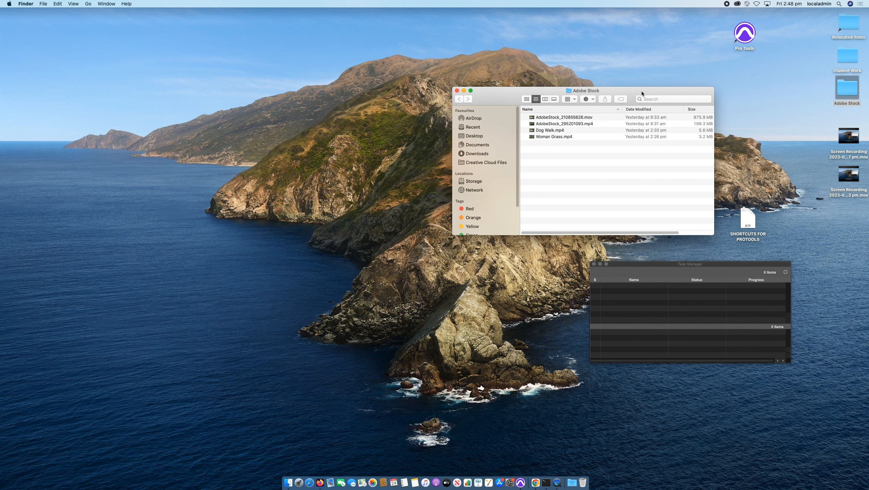
drag(642, 91, 641, 146)
drag(744, 44, 781, 35)
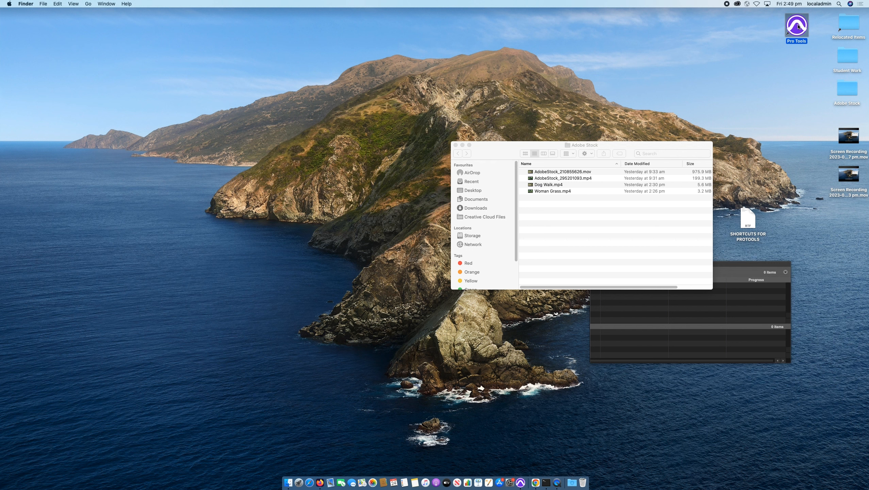
Check the list of available user accounts and launch Pro Tools from its desktop shortcut.
click(823, 3)
click(821, 3)
click(819, 3)
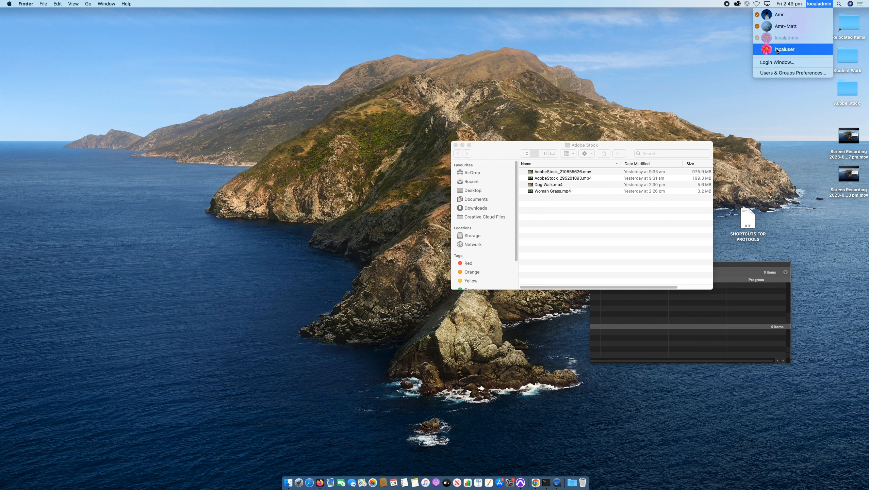
click(714, 67)
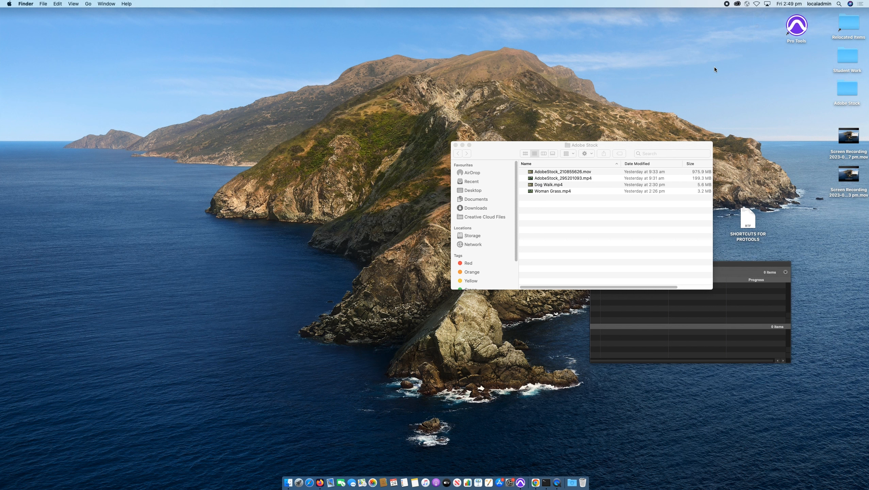
double_click(802, 31)
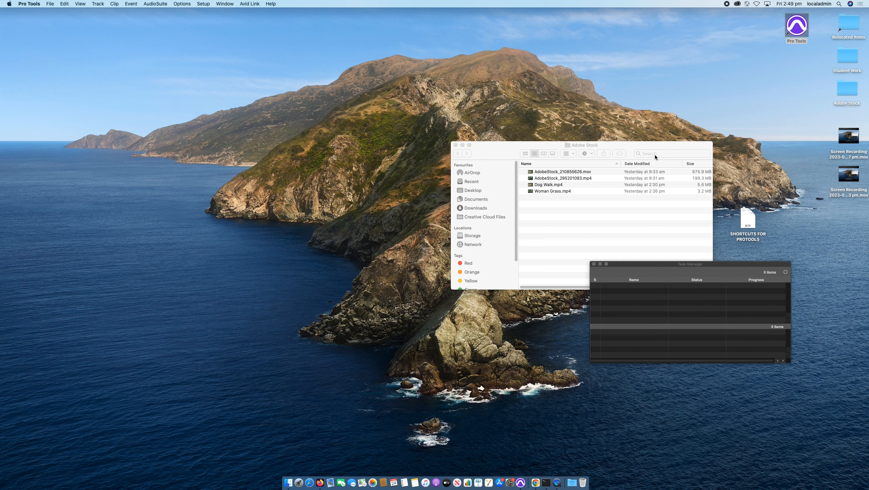
Return to the Adobe Stock folder and go through its video files one by one.
drag(644, 146, 643, 150)
click(604, 186)
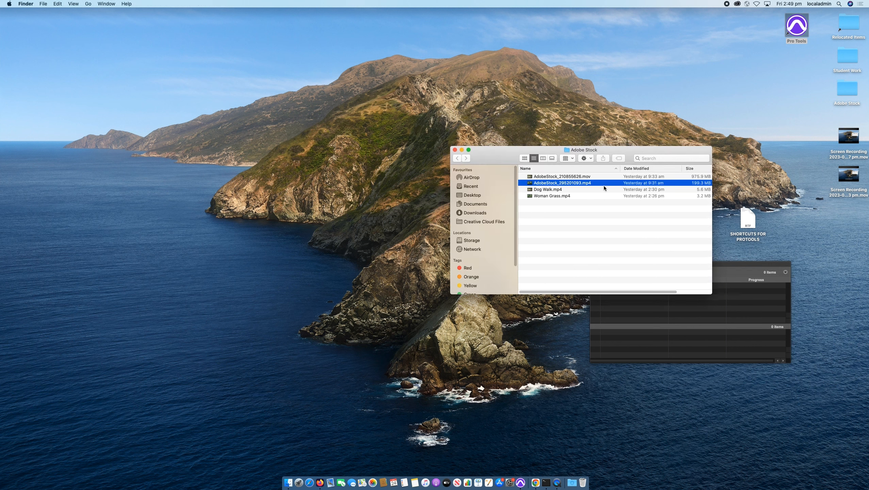
click(604, 187)
click(601, 186)
click(601, 188)
click(602, 185)
click(601, 189)
key(space)
key(space)
key(Up)
key(Down)
key(Down)
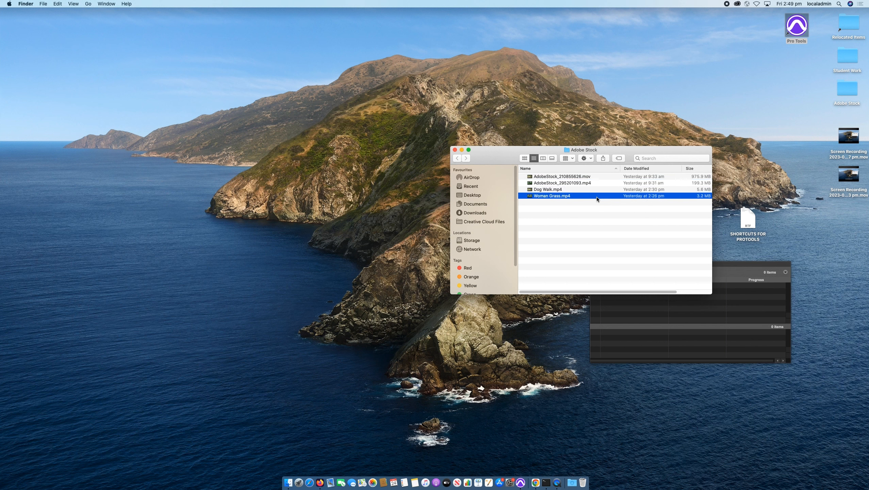
Compare the file sizes of the two AdobeStock originals with those of Dog Walk.mp4 and Woman Grass.mp4.
click(579, 183)
key(shift+Up)
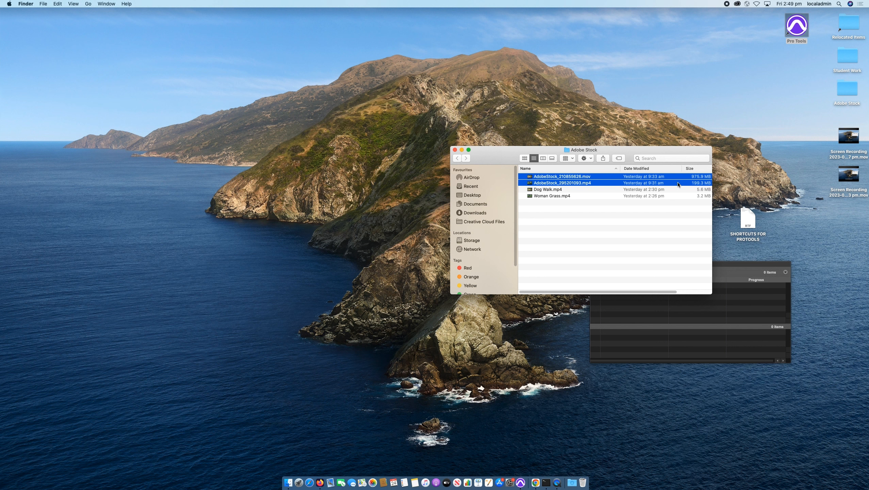
key(Down)
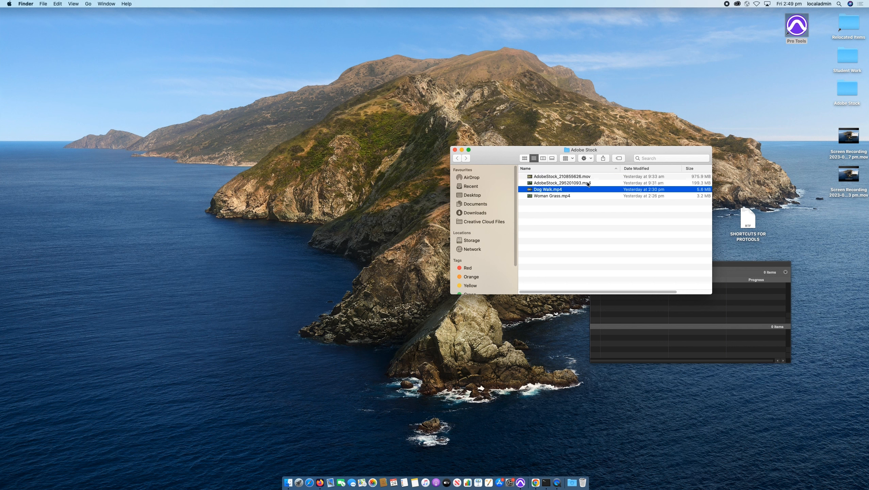
shift+click(584, 196)
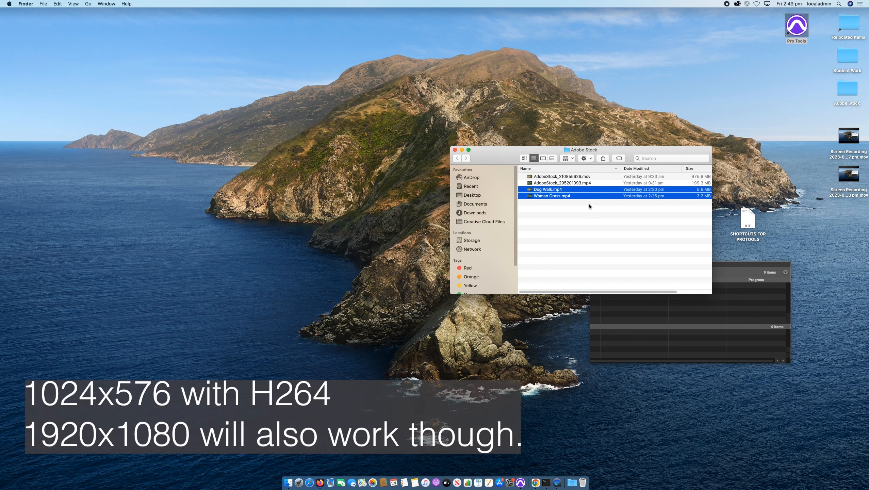
Switch to Pro Tools and name the new session Grass Film.
click(520, 485)
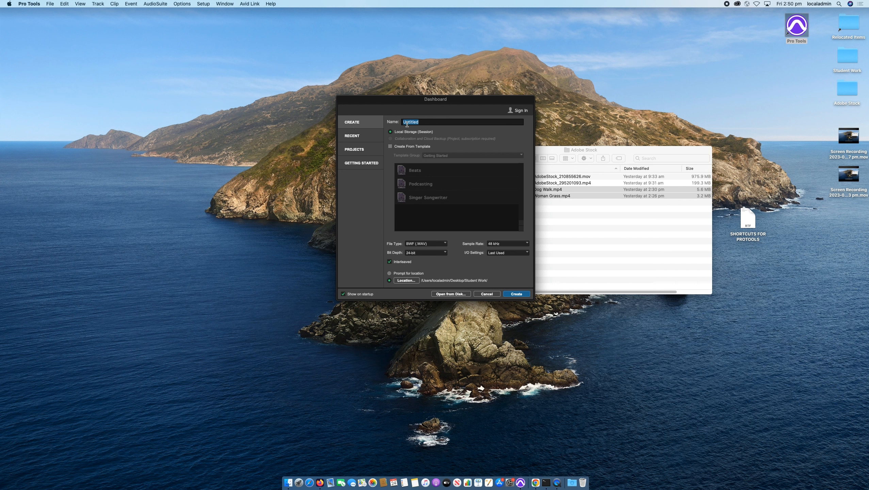
text(G)
drag(424, 122, 400, 122)
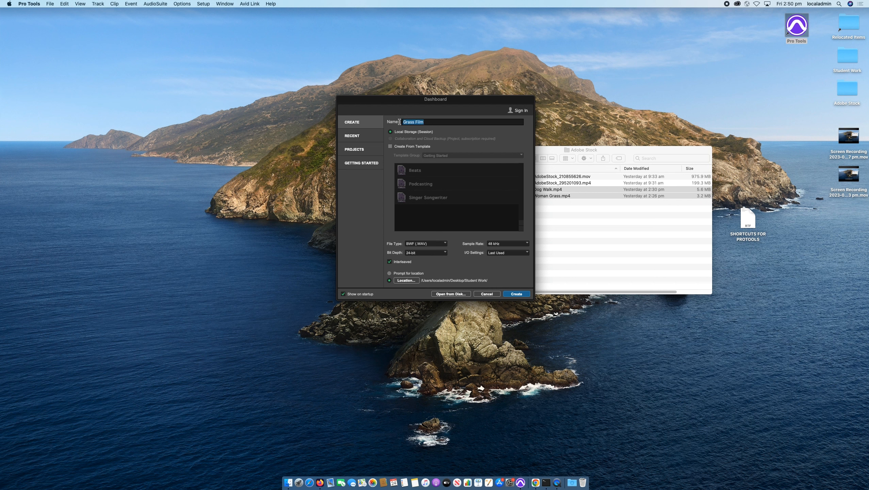
Set the session's bit depth to 24-bit and sample rate to 48 kHz, and create the session.
click(419, 254)
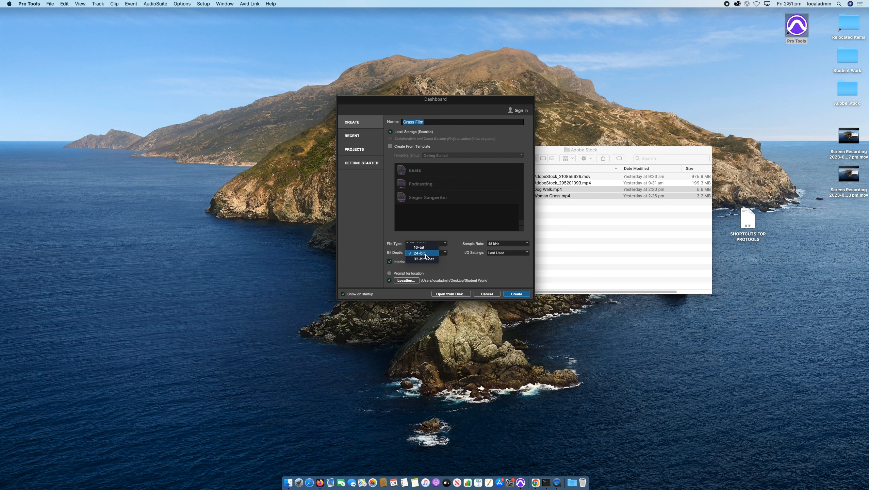
click(425, 254)
click(494, 245)
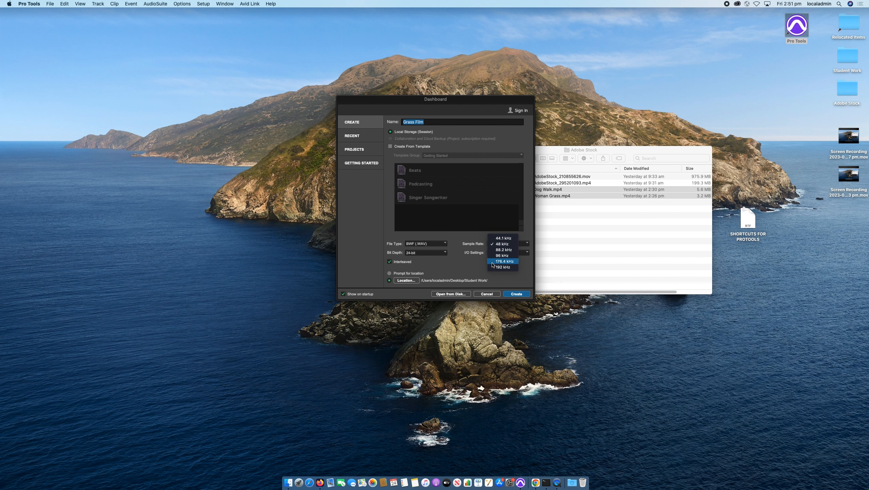
click(492, 244)
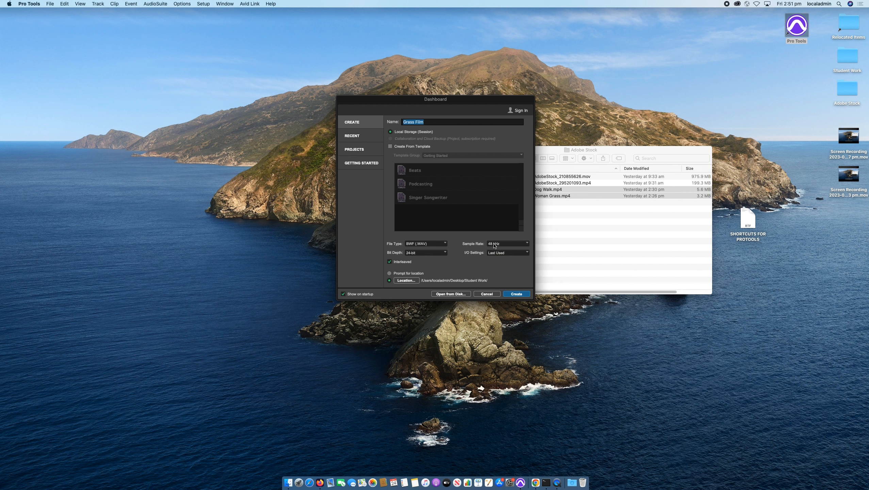
click(494, 245)
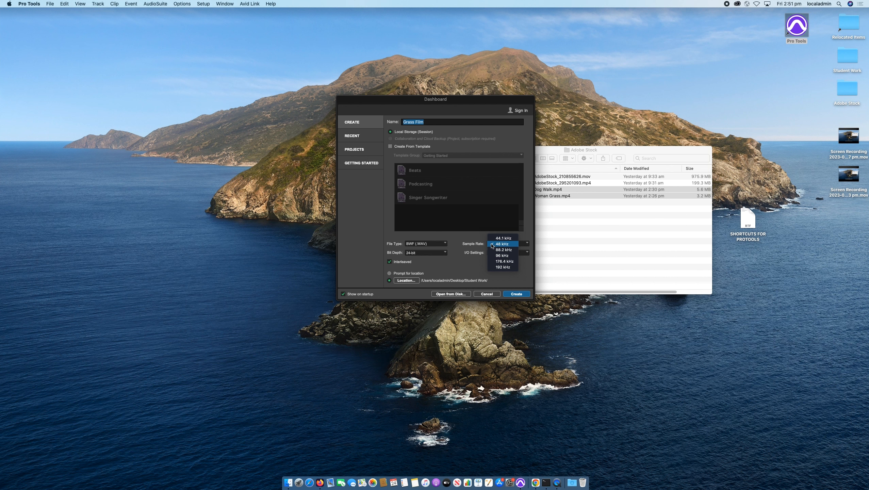
click(502, 244)
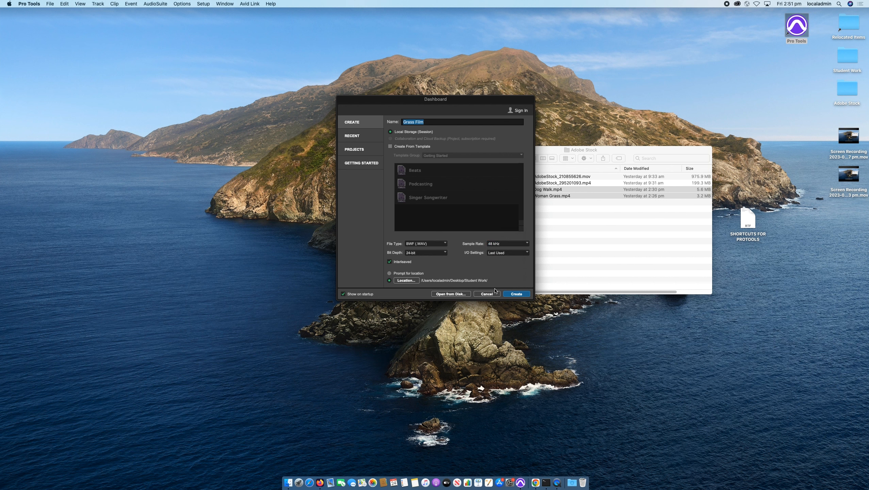
click(517, 294)
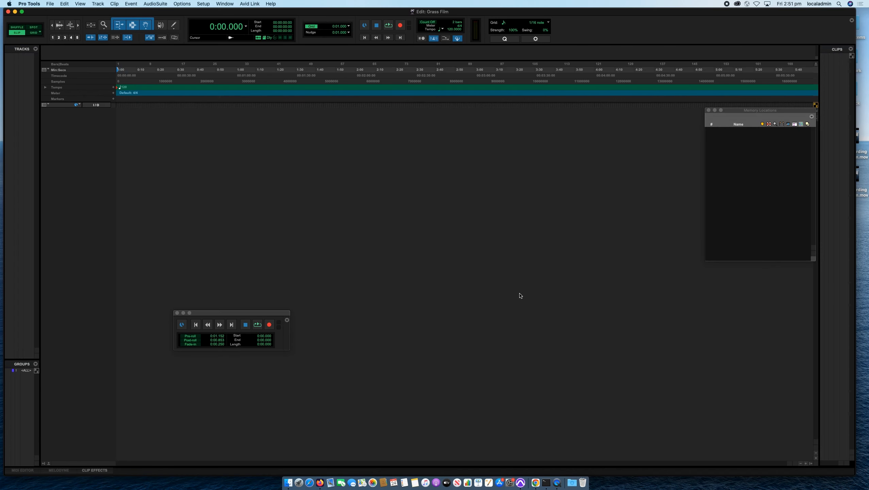
Start a video import and look inside the Grass Film session folder within Student Work on the Desktop.
key(super+Tab)
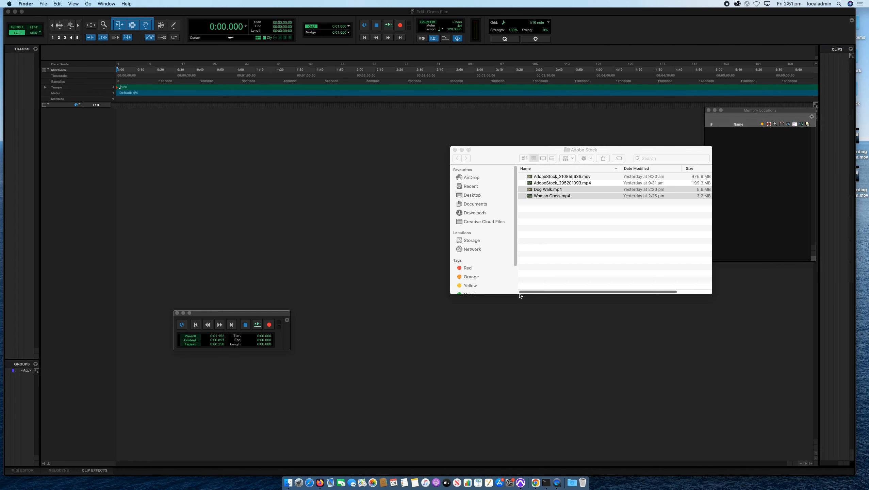
click(296, 164)
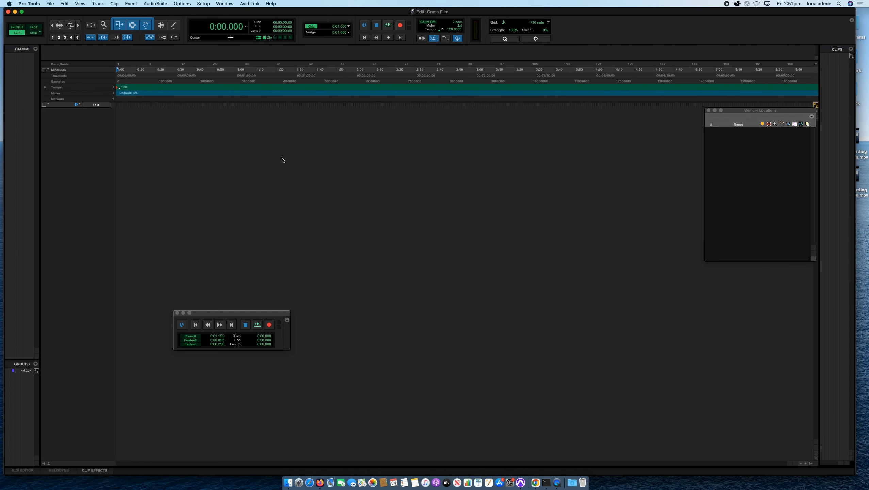
click(43, 4)
mouse_move(50, 4)
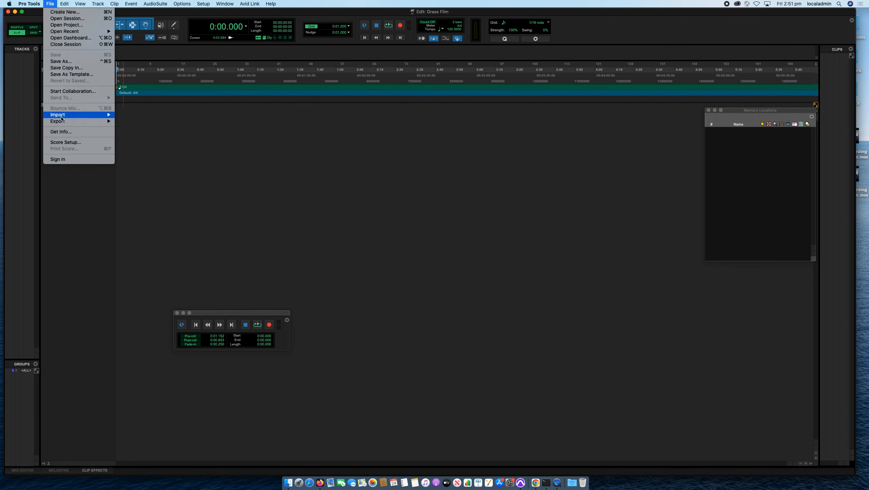
mouse_move(61, 117)
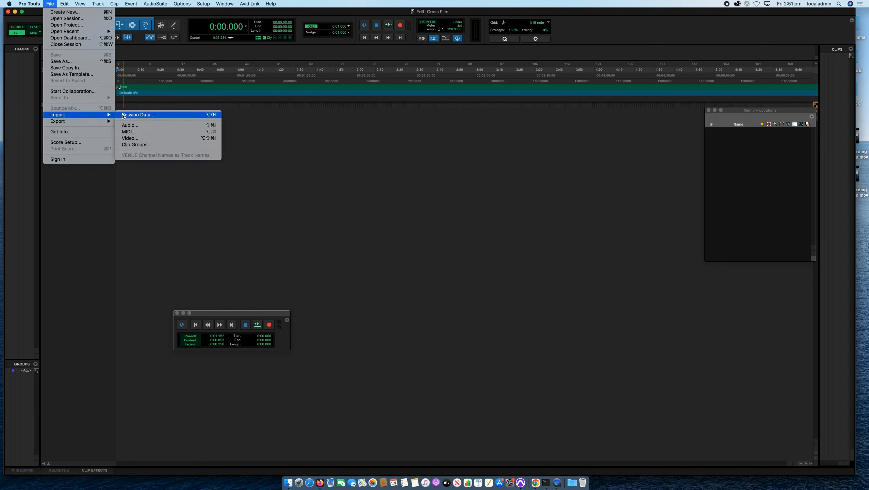
click(127, 138)
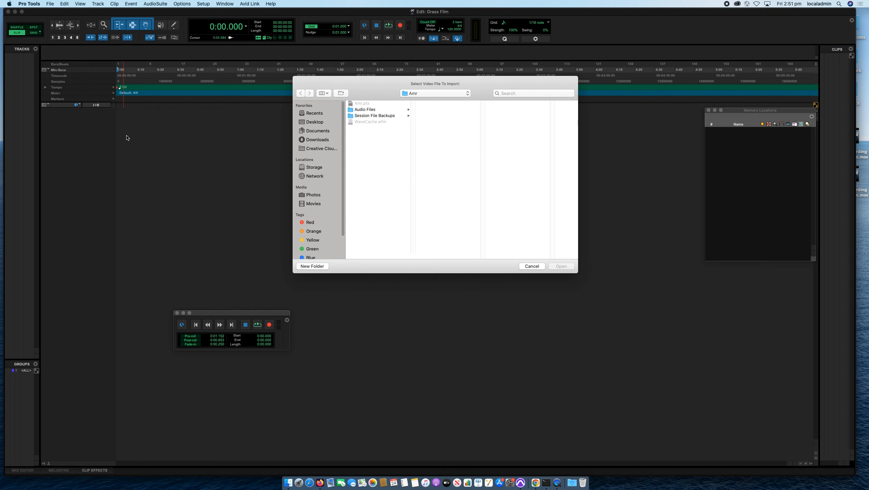
click(314, 122)
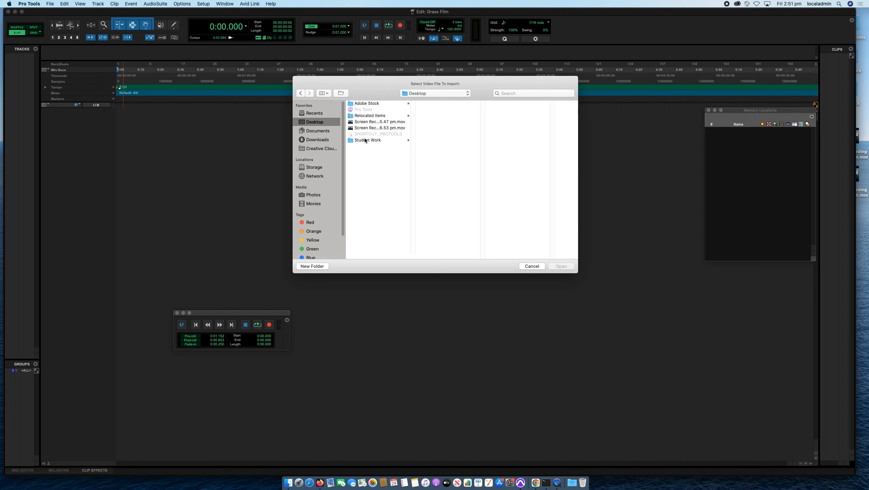
click(364, 142)
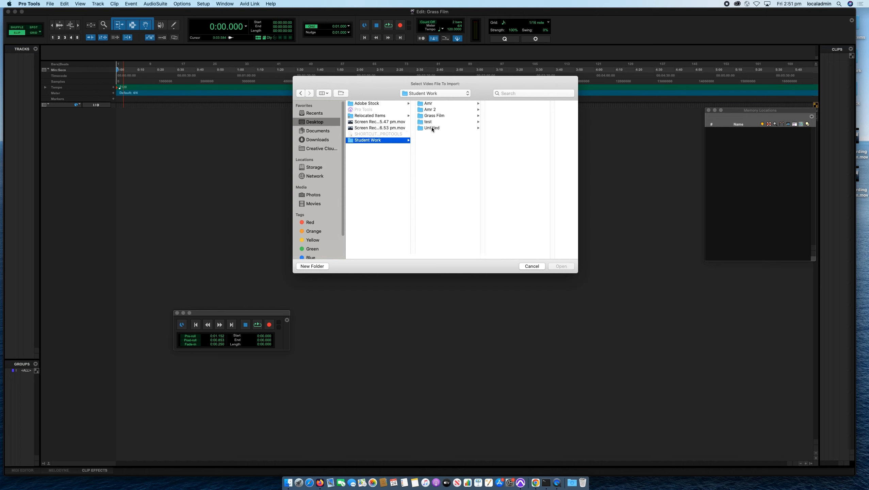
click(432, 118)
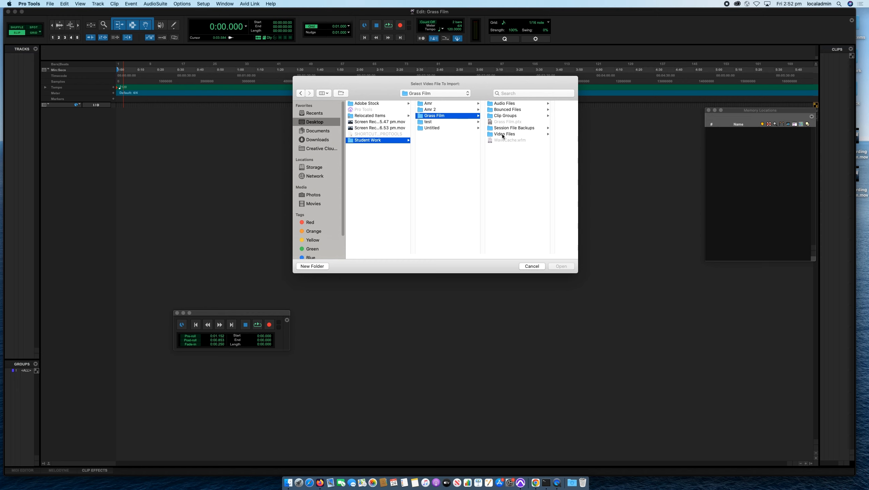
Choose Woman Grass.mp4 from the Adobe Stock folder as the video to import.
click(378, 104)
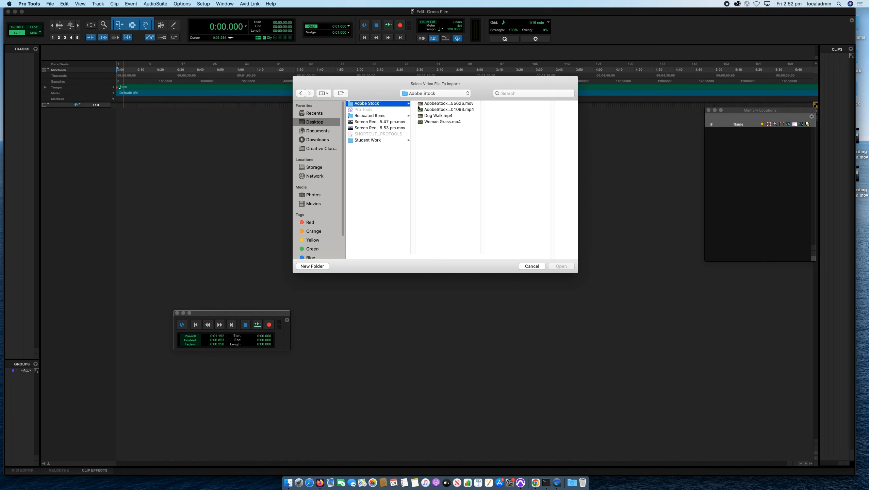
click(432, 122)
click(562, 267)
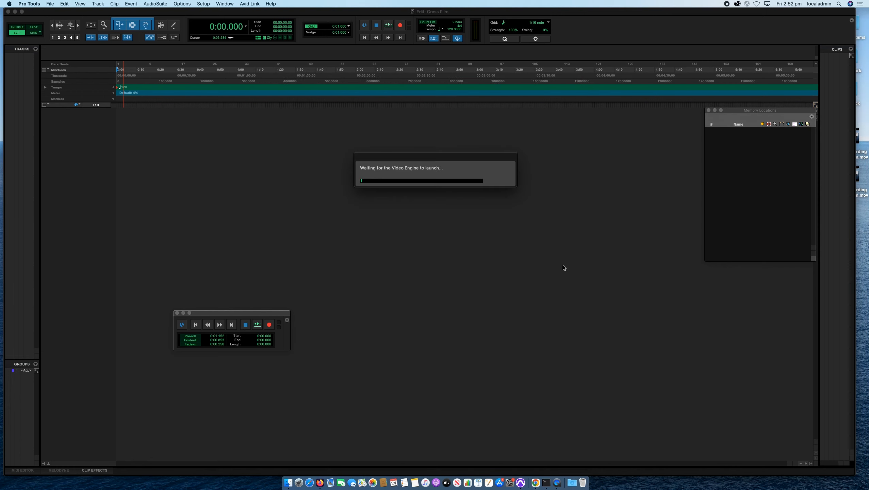
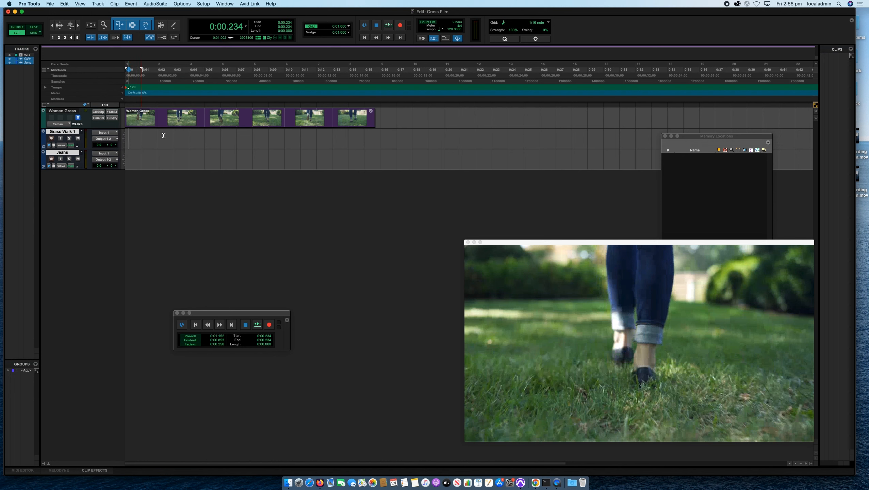
Select the video's full length on the Grass Walk 1 track, and return the cursor near the session start.
drag(378, 137, 113, 132)
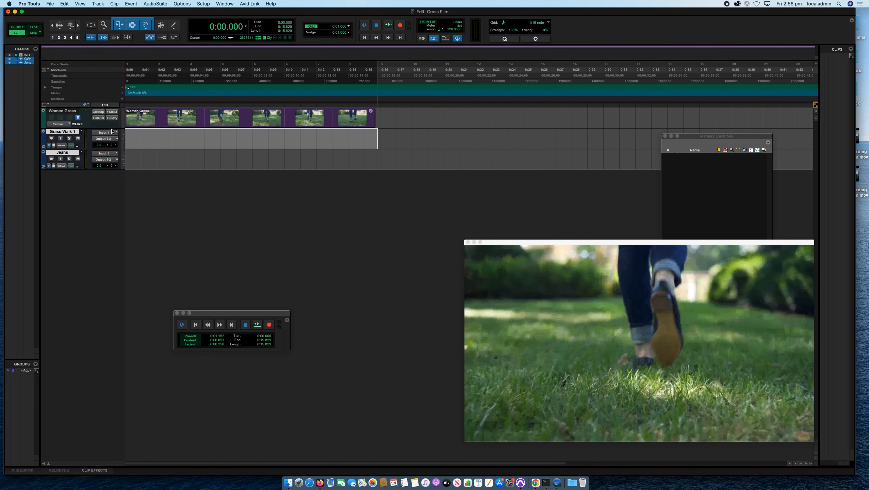
key(n)
click(130, 135)
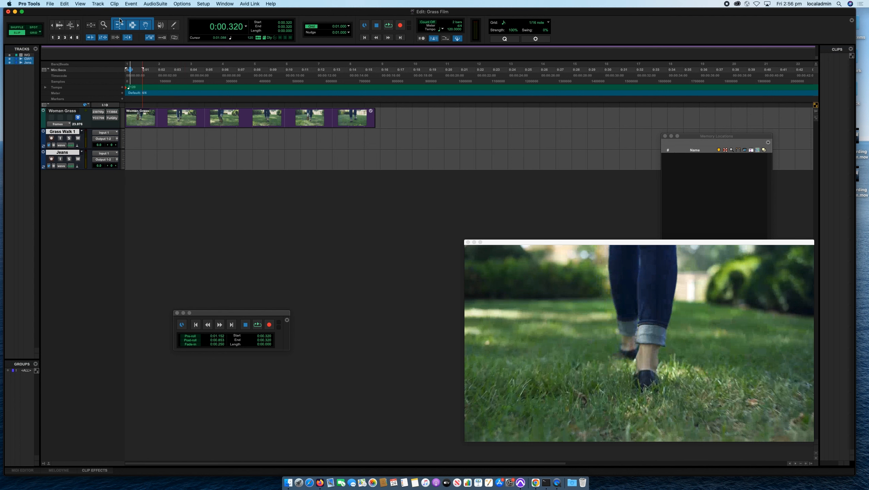
Use the Selector tool alone to select from about 0:00.6 to 0:13.4 on the Grass Walk 1 track.
click(143, 28)
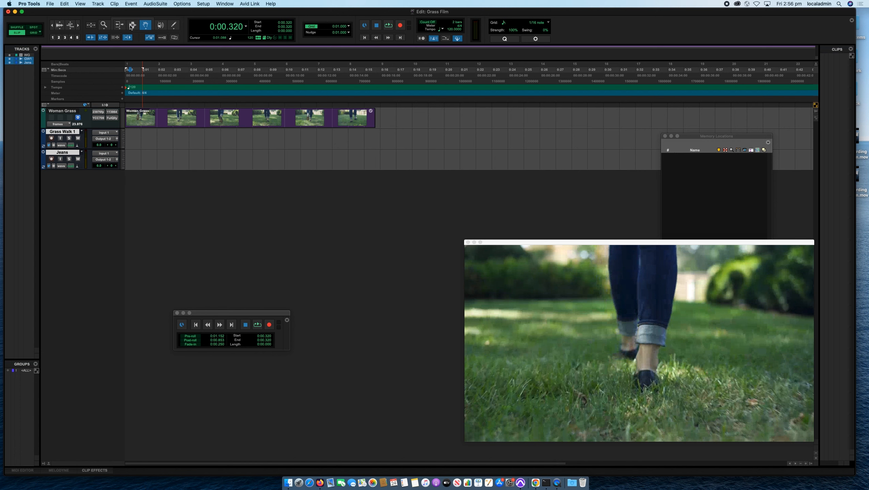
click(133, 28)
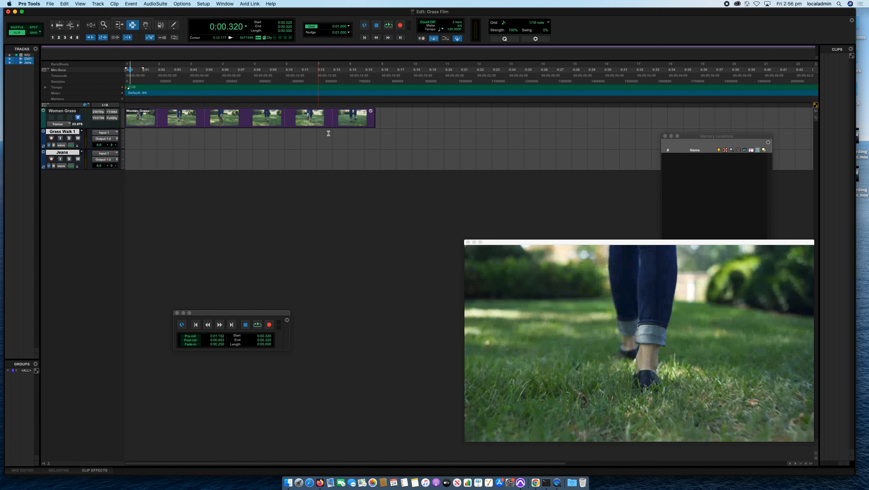
drag(338, 137, 135, 136)
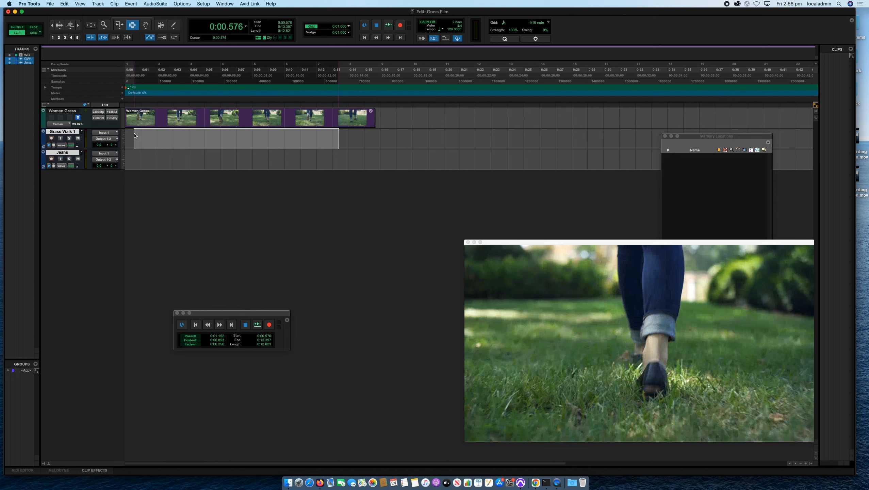
Use the Grabber tool to move the Woman Grass clip to about 0:03.3 and back to the session start.
click(145, 27)
drag(202, 125, 254, 120)
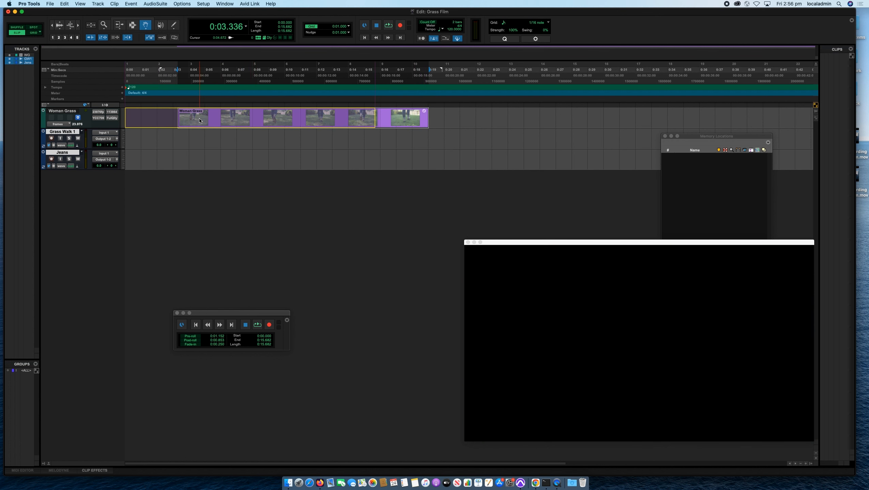
drag(200, 120, 197, 121)
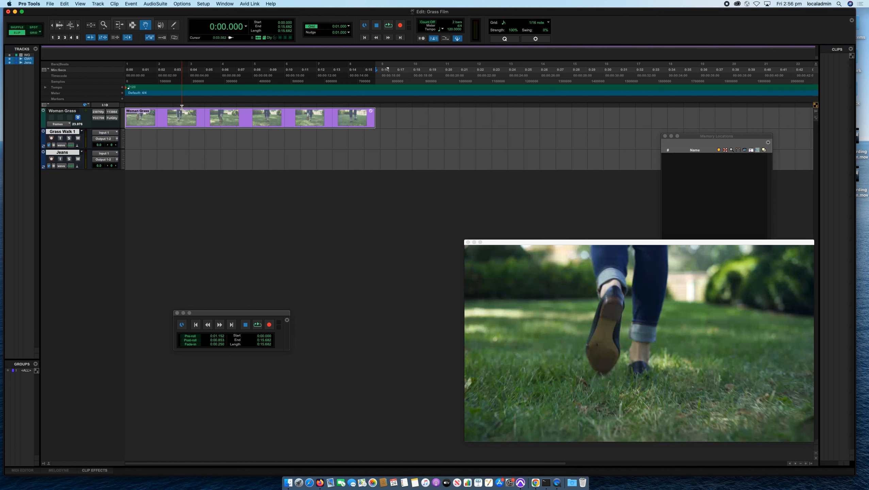
Try the Trim tool on the end of the Woman Grass video clip, keeping its full length.
click(118, 27)
drag(375, 119, 374, 119)
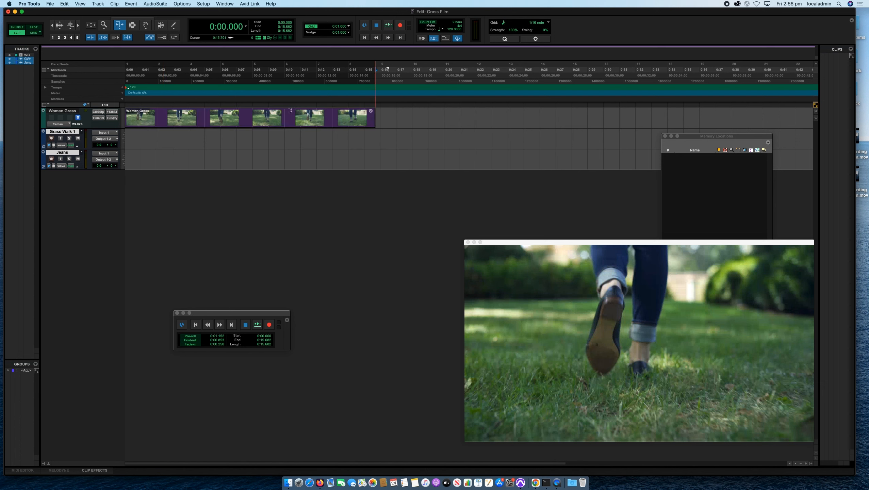
drag(312, 117, 245, 109)
drag(335, 116, 370, 121)
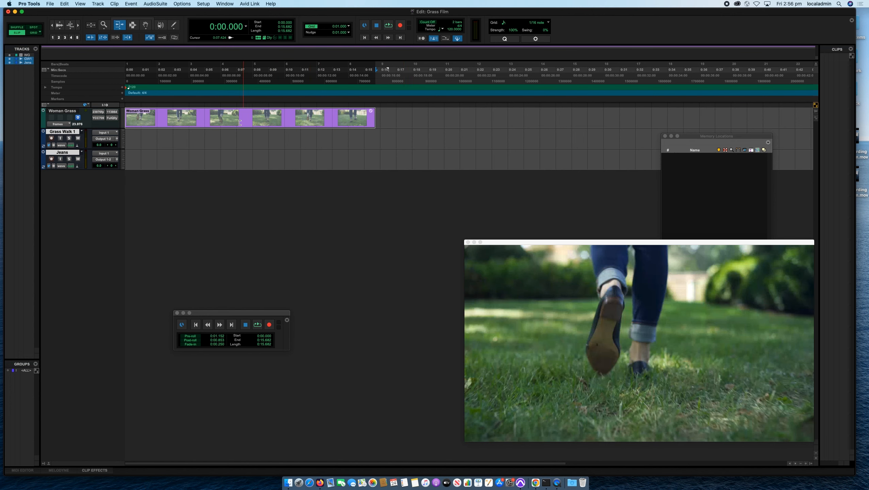
Choose the Standard Trim tool and reactivate the Smart Tool that combines Trim, Selector and Grabber.
click(132, 26)
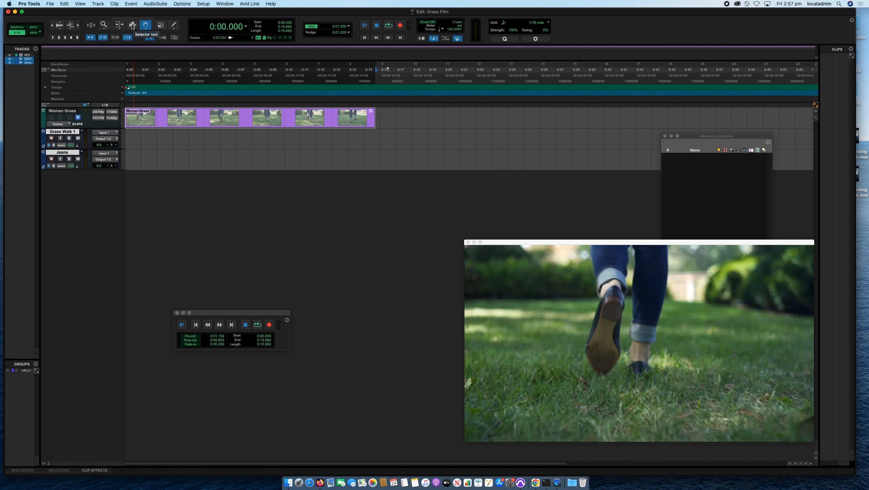
click(118, 28)
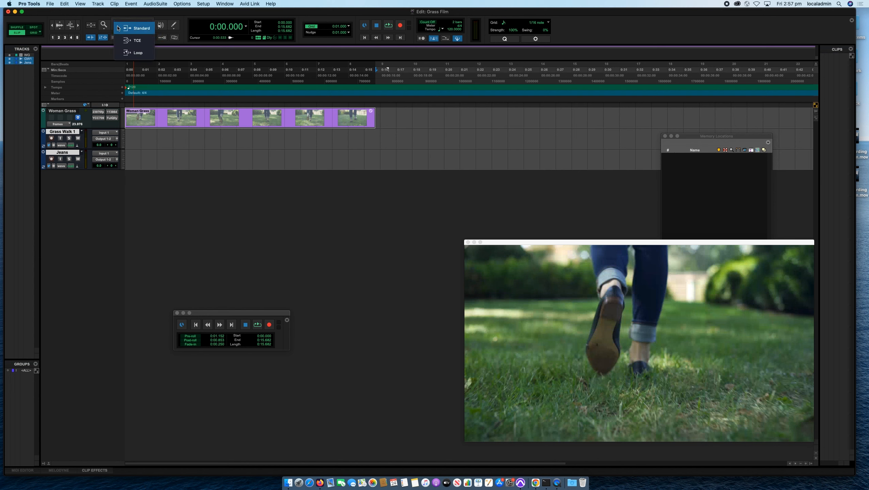
click(118, 28)
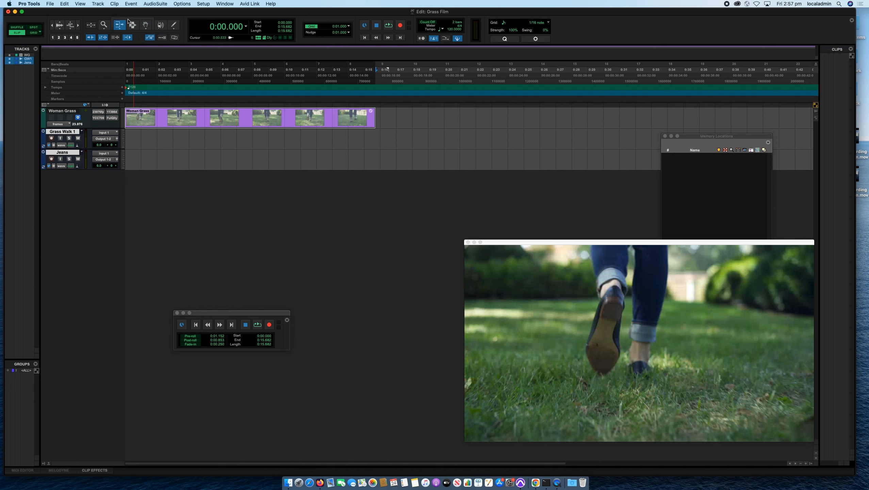
click(129, 21)
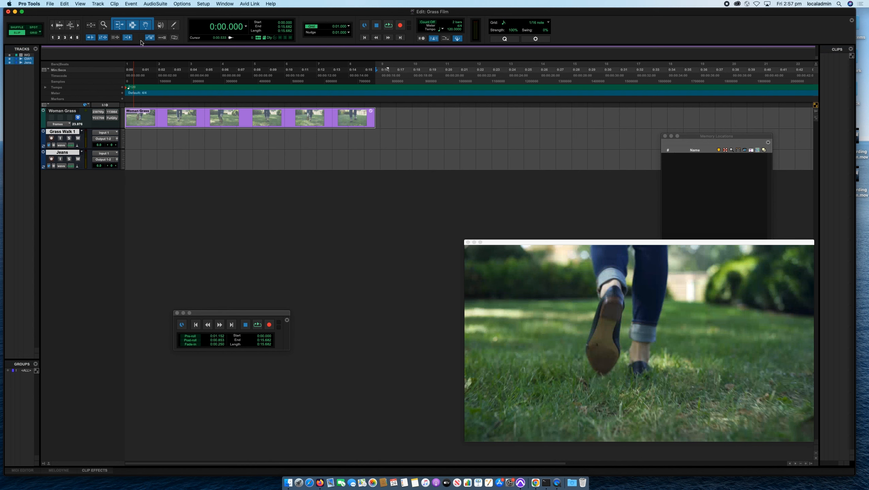
Try the Smart Tool on the Woman Grass clip by selecting about 0:04.4 to 0:08.6 and trimming the clip's end.
click(198, 112)
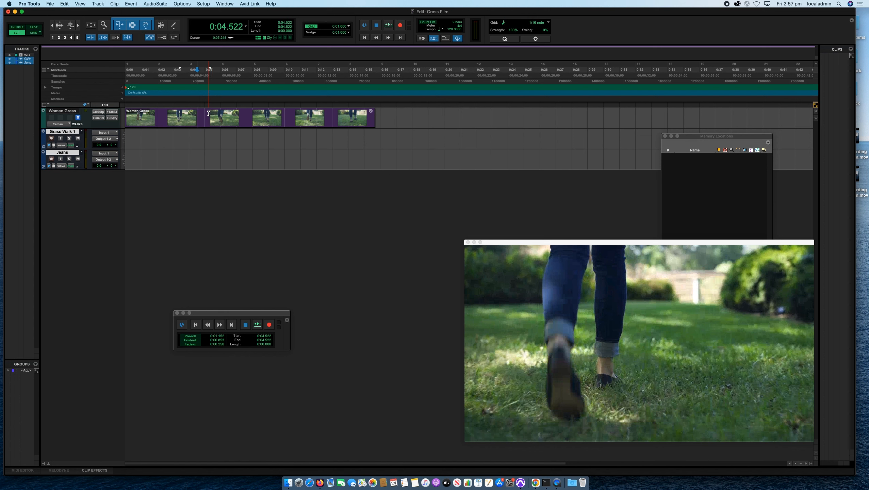
drag(175, 113, 262, 116)
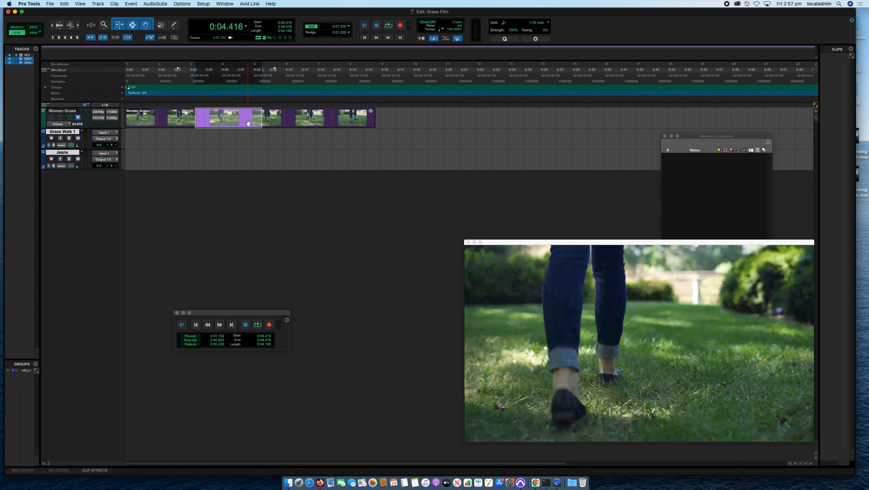
mouse_move(249, 123)
mouse_down()
mouse_move(323, 125)
mouse_move(245, 130)
mouse_up()
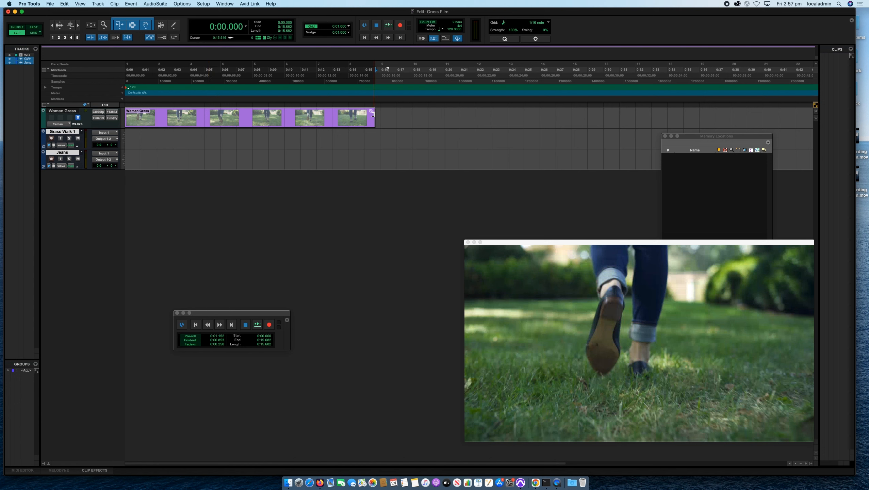
drag(373, 114, 308, 126)
click(337, 119)
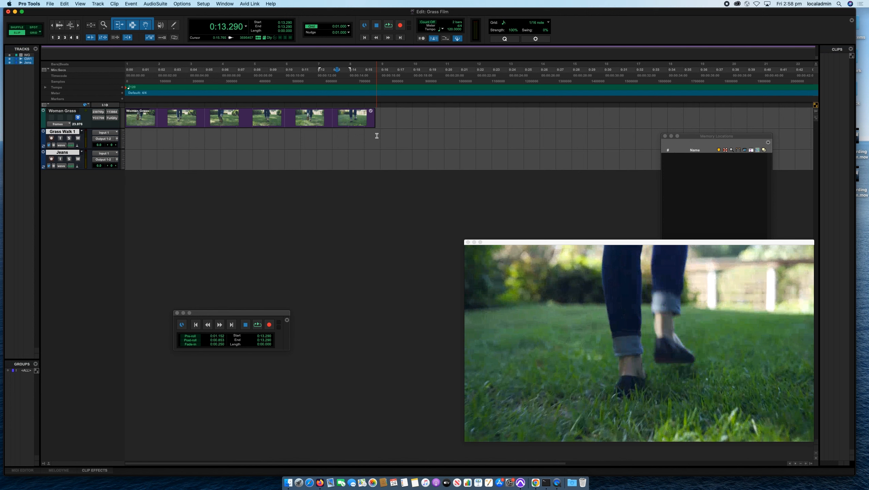
Select from 0:00 to about 0:15.8 on the Grass Walk 1 track and try to start recording.
drag(377, 135, 121, 139)
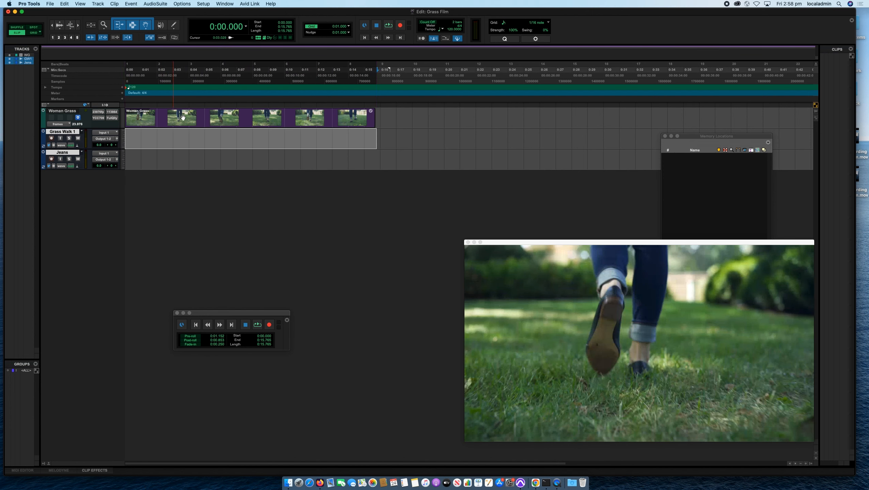
click(389, 26)
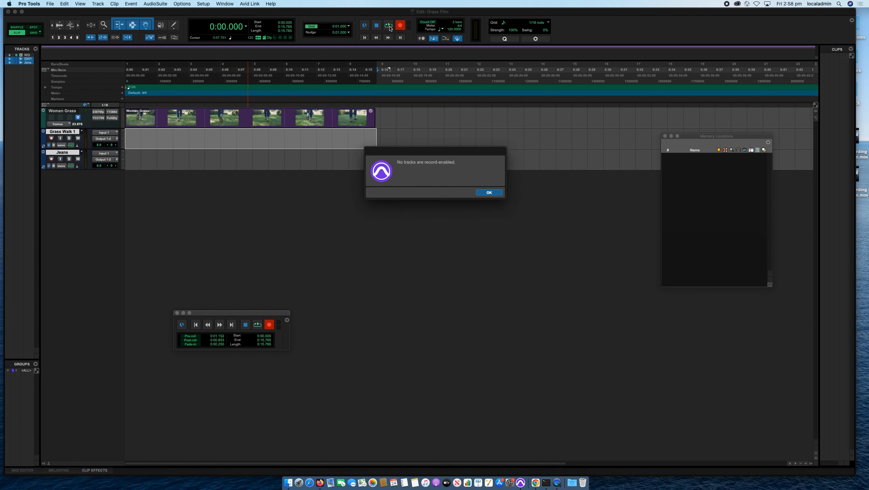
click(489, 193)
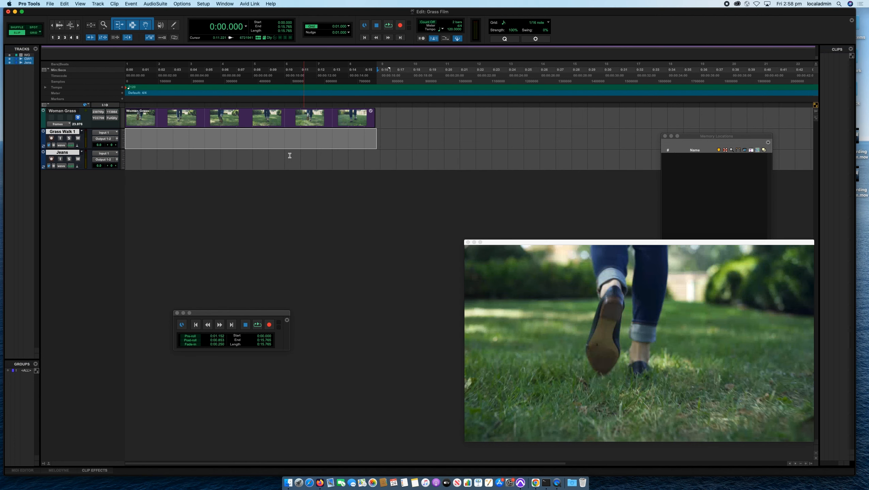
Record-enable the Grass Walk 1 track and record a take from 0:00, stopping at about 0:05.4.
click(52, 138)
click(51, 159)
click(150, 144)
click(155, 144)
click(389, 26)
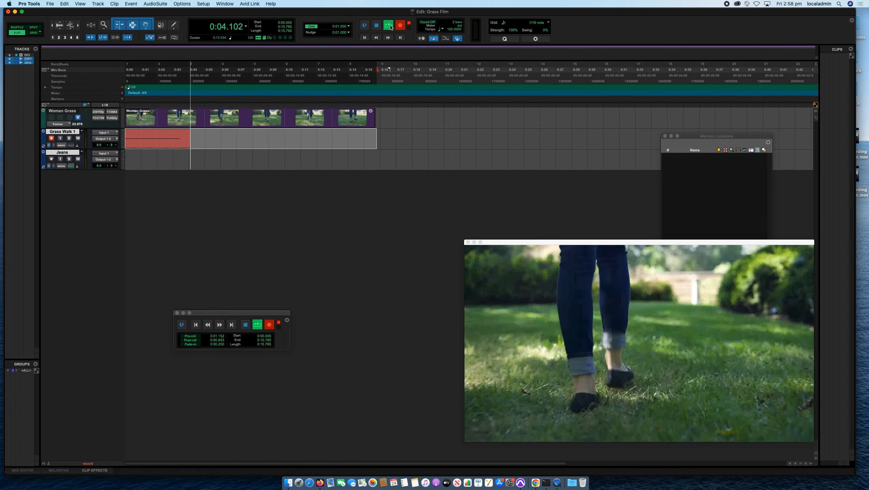
click(379, 28)
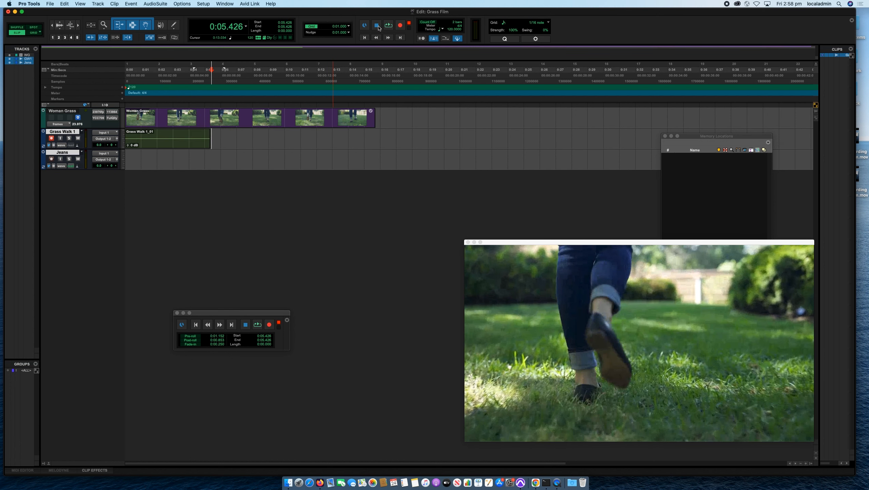
Select from 0:00 to about 0:15.9 on Grass Walk 1, record-enable the track and record a full take.
click(376, 134)
drag(376, 135, 97, 142)
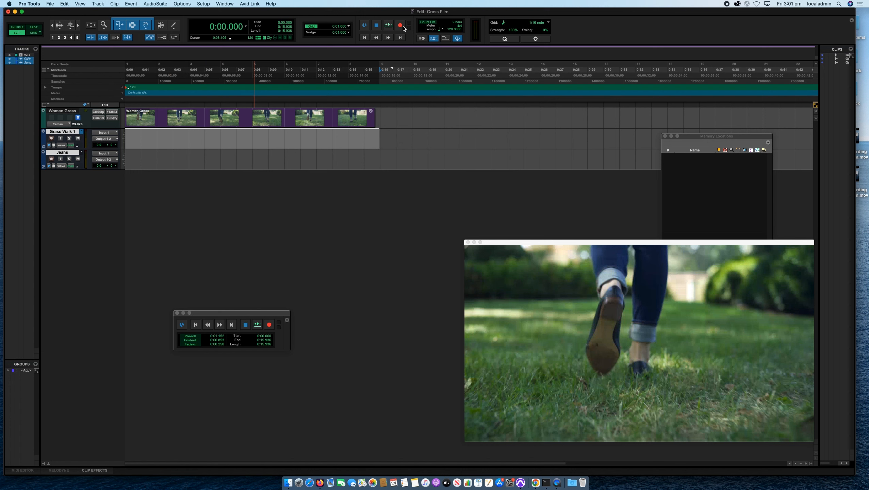
click(51, 138)
click(389, 28)
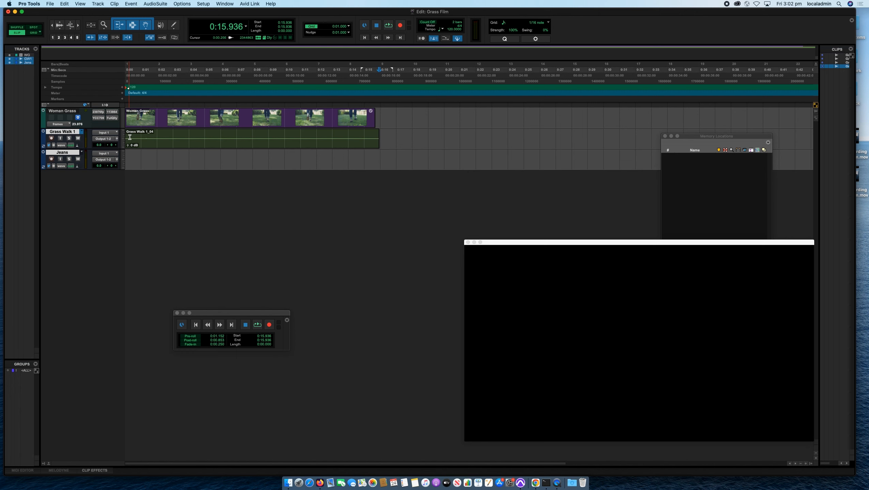
Play back the Grass Walk 1 recording against the video from near its start.
click(131, 137)
key(space)
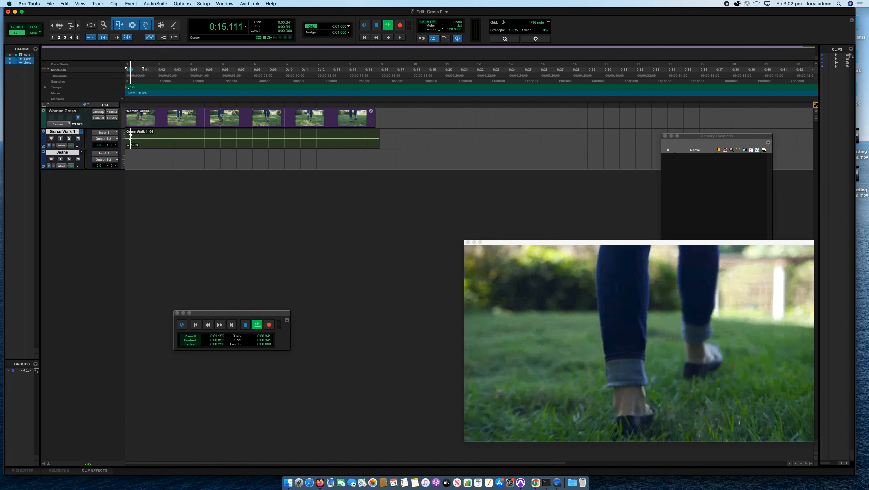
click(131, 132)
key(space)
click(151, 134)
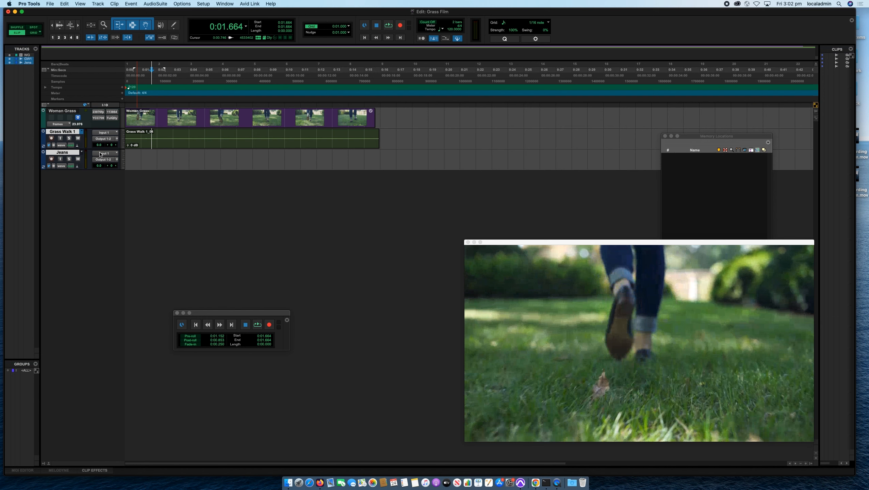
Select the video's full length on the Jeans track and set the record mode to Loop.
drag(379, 154, 117, 160)
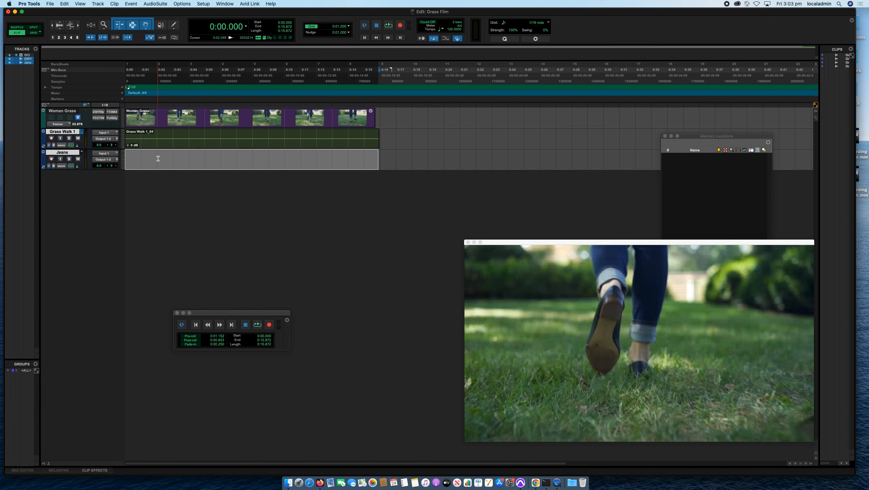
right_click(400, 30)
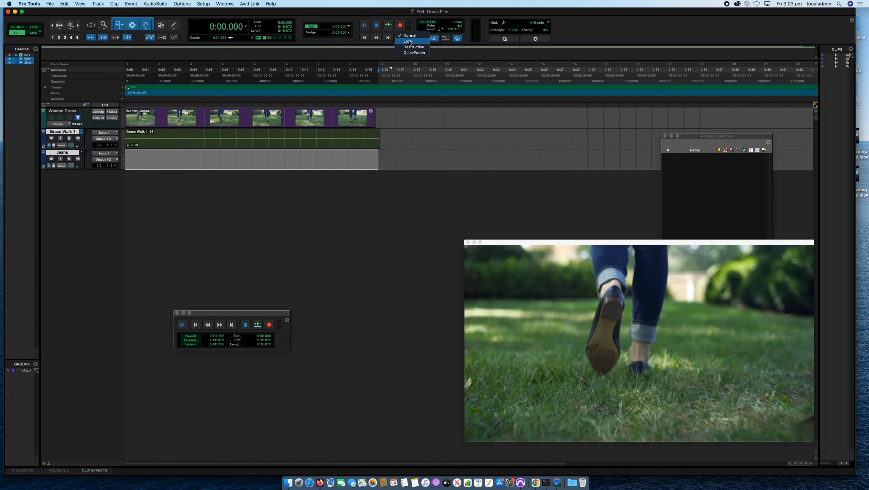
click(409, 42)
Select from about 0:01.2 to 0:03.9 on the Jeans track and try to start loop recording.
click(183, 168)
drag(187, 159, 144, 155)
click(400, 25)
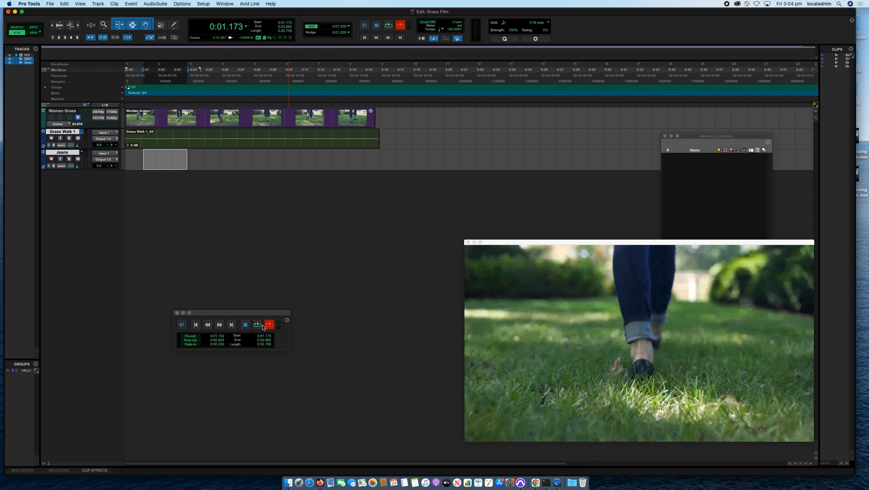
click(258, 325)
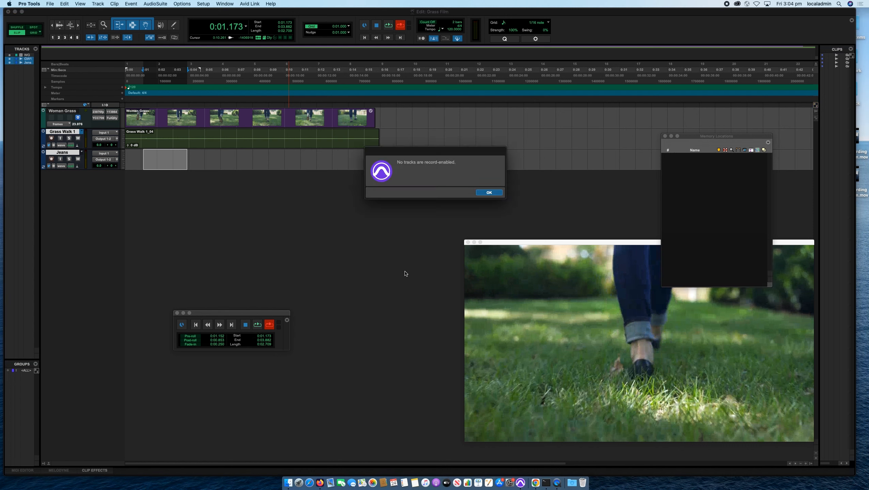
click(489, 192)
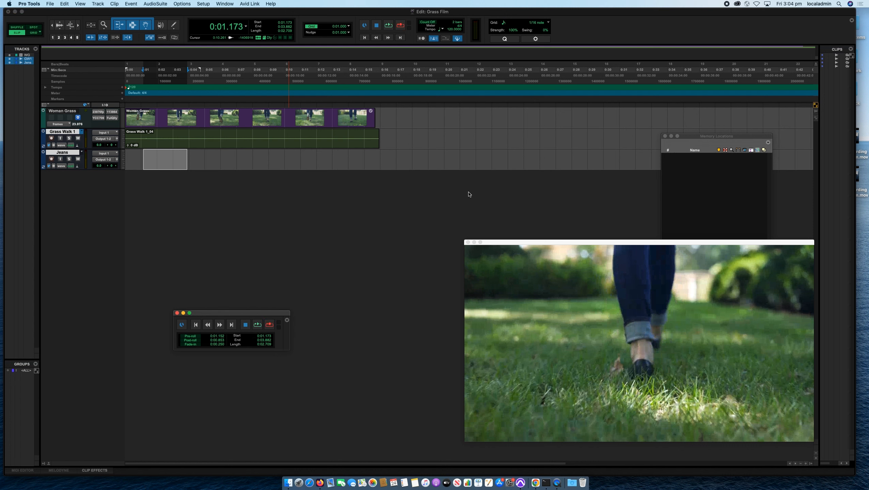
Record-enable the Jeans track and loop-record over the selected range, stopping the fourth take at about 0:03.3.
click(52, 160)
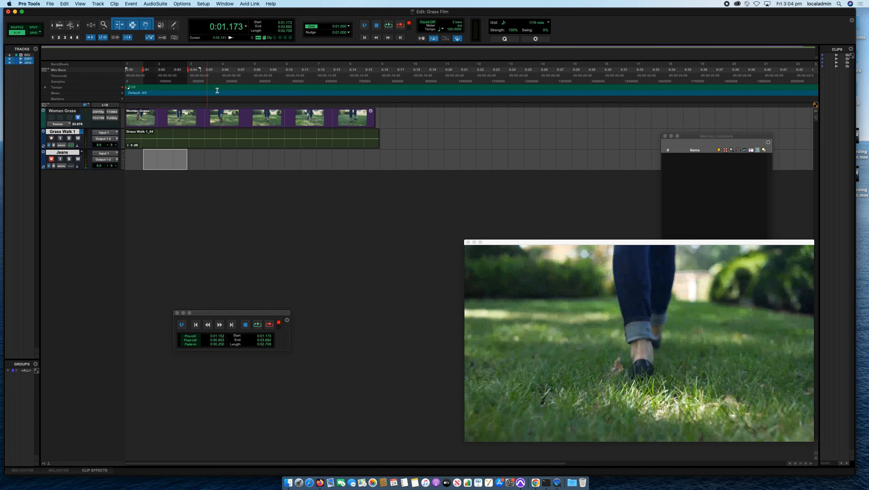
click(389, 26)
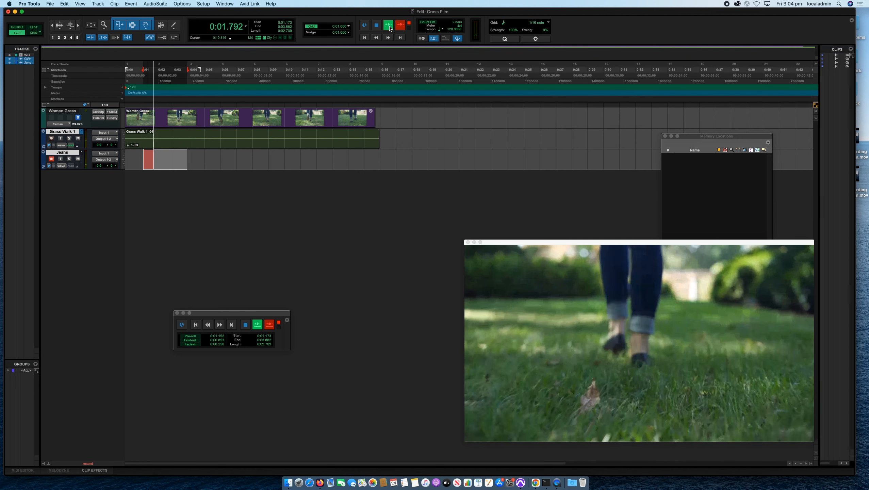
click(377, 26)
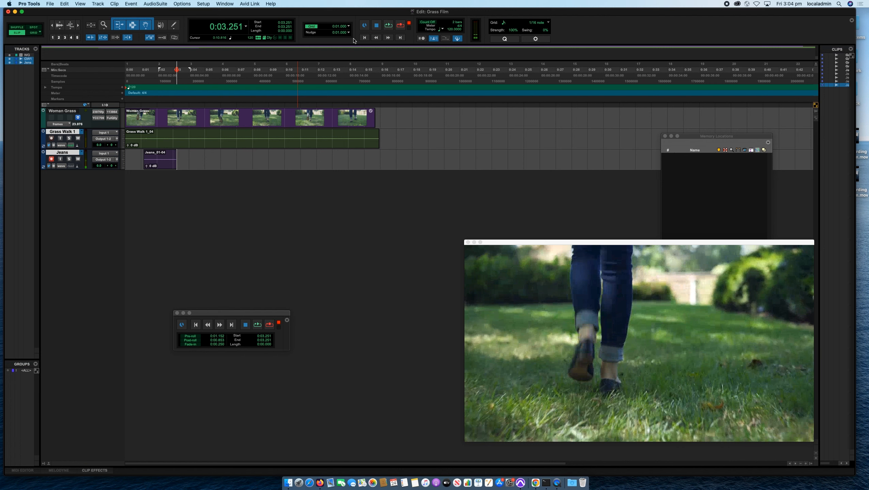
Turn off record-enable on the Jeans track and switch its track view to playlists.
click(52, 159)
click(61, 166)
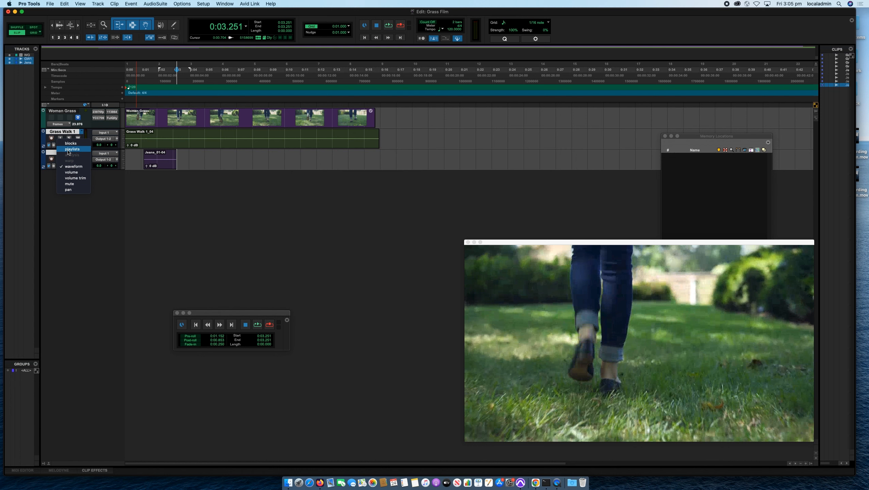
click(68, 149)
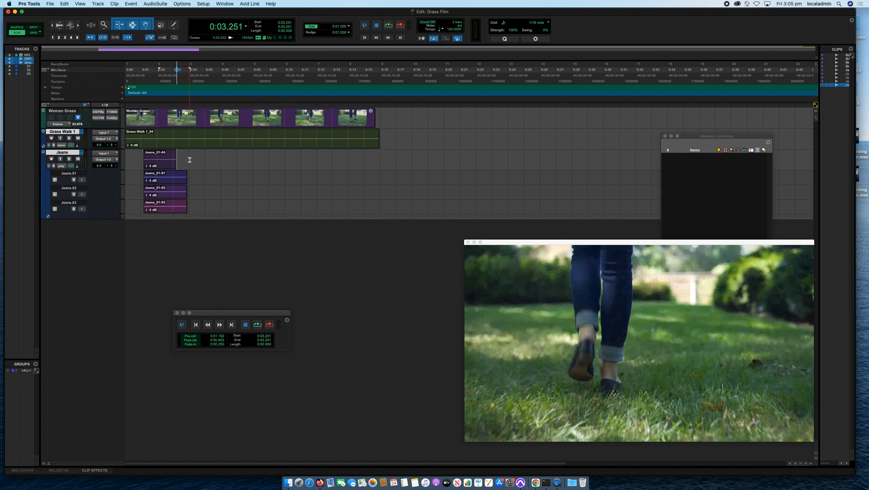
Move the fourth take, Jeans_01-04, from the main Jeans playlist into its own playlist below Jeans.03.
drag(189, 159, 138, 160)
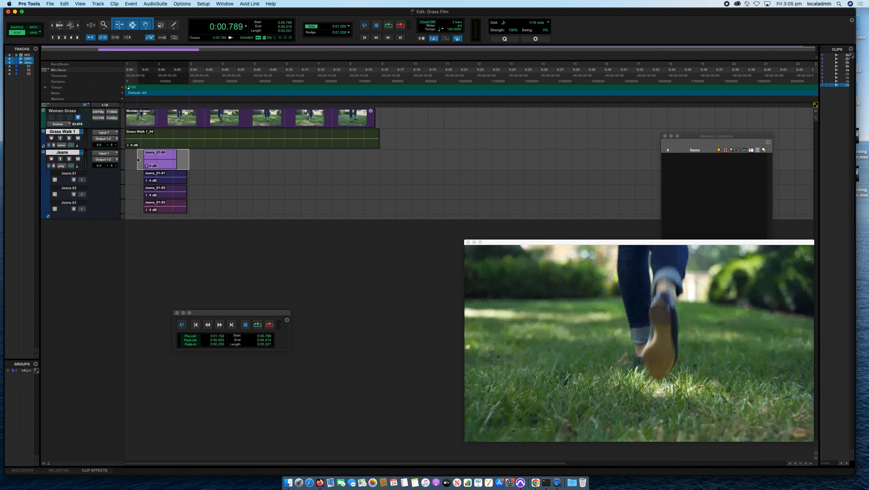
key(shift+slash)
drag(159, 163, 161, 216)
drag(161, 219, 161, 218)
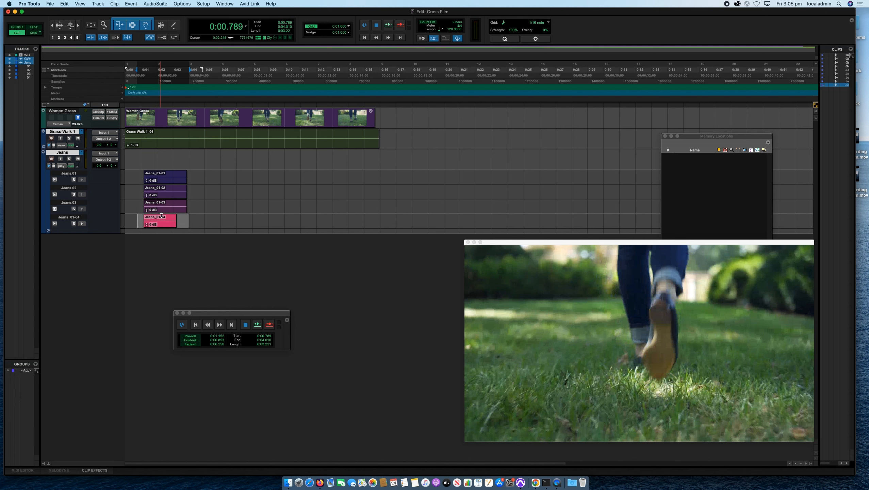
click(188, 218)
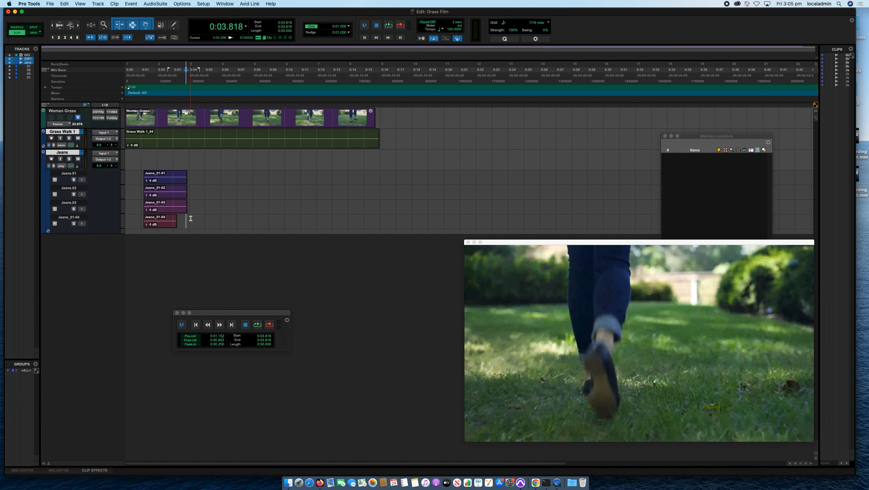
drag(192, 156, 134, 158)
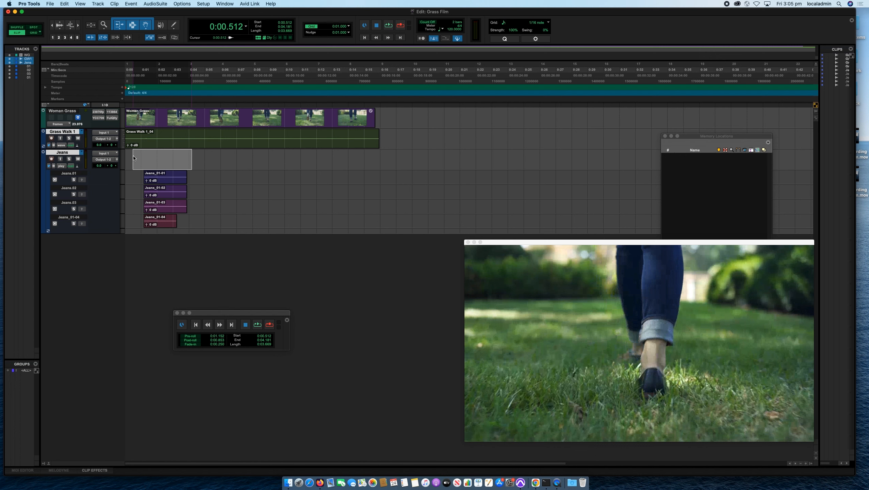
mouse_move(134, 158)
mouse_down()
mouse_move(135, 141)
mouse_move(133, 163)
mouse_up()
Solo the Jeans.01 playlist and audition its take twice from about 0:00.9.
click(74, 179)
click(139, 174)
key(space)
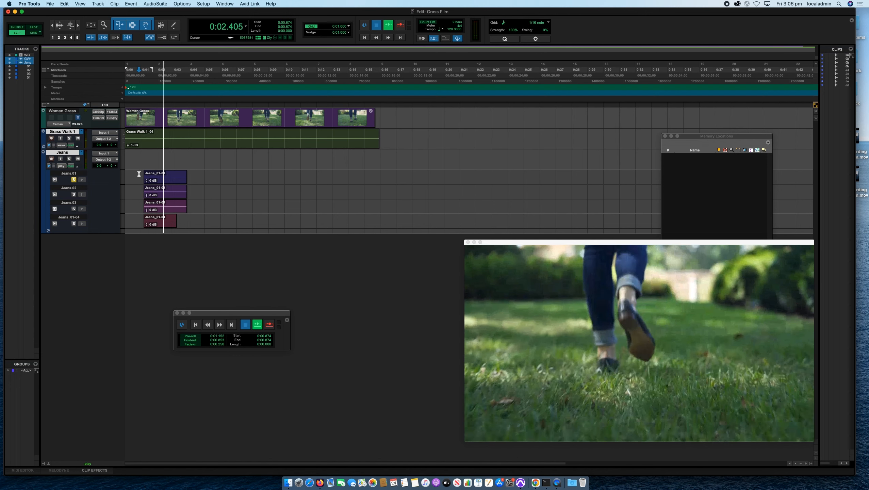
key(space)
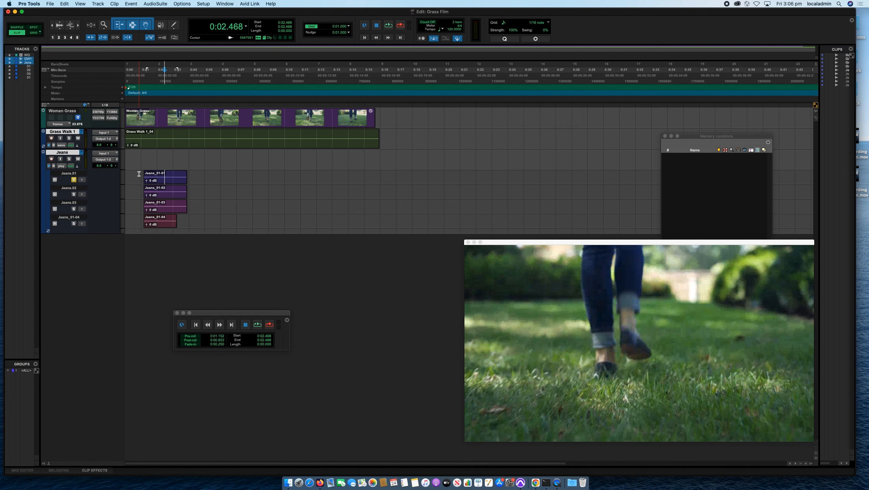
click(139, 174)
key(space)
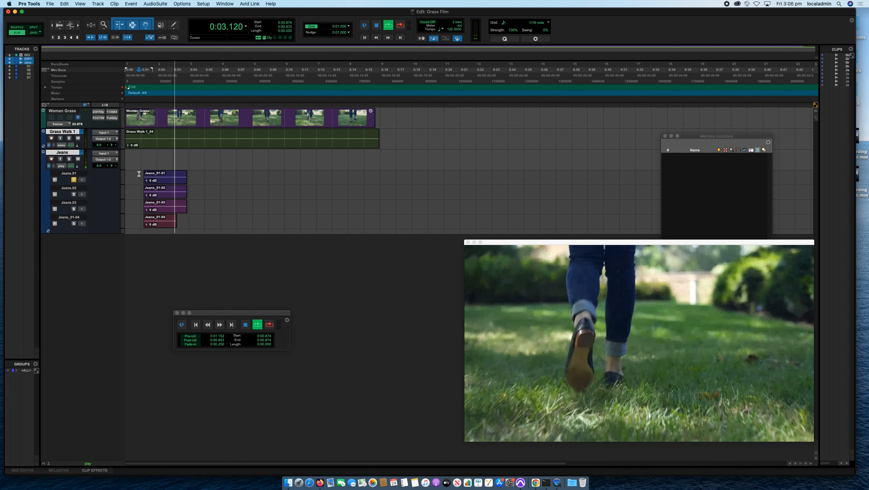
key(space)
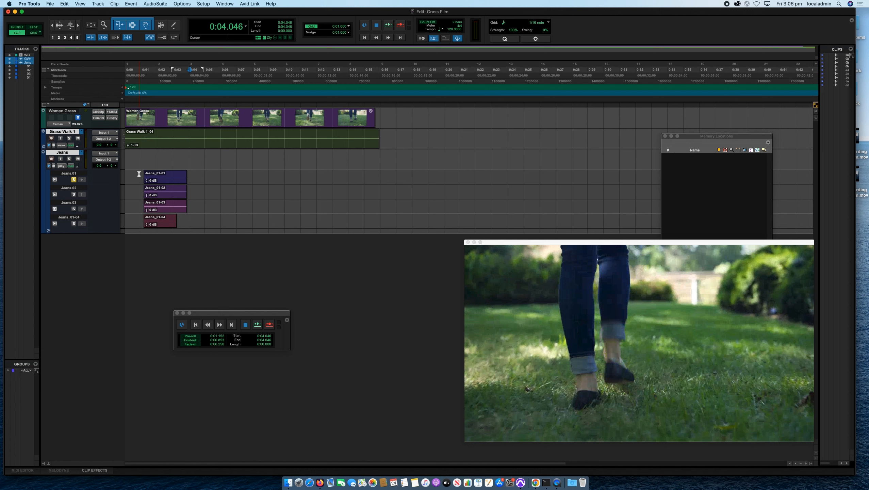
Switch the solo from Jeans.01 to Jeans.02 and audition that take from about 0:00.7.
click(137, 191)
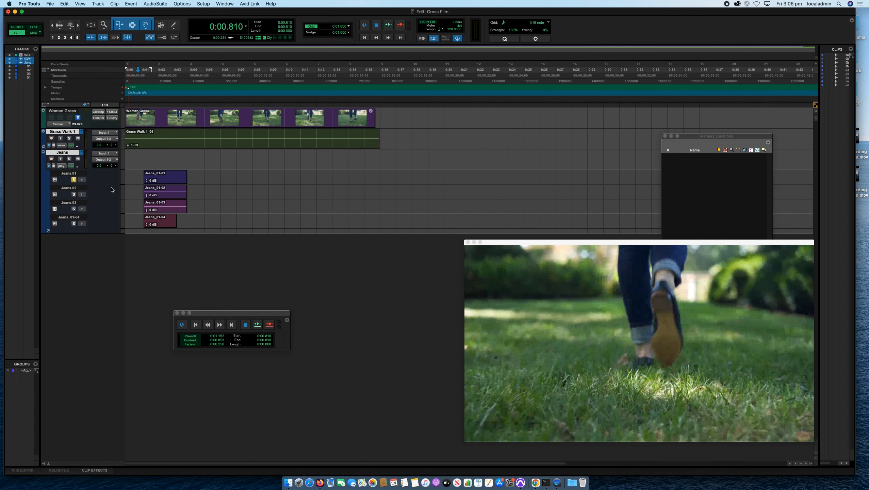
click(73, 181)
click(74, 195)
click(137, 188)
key(space)
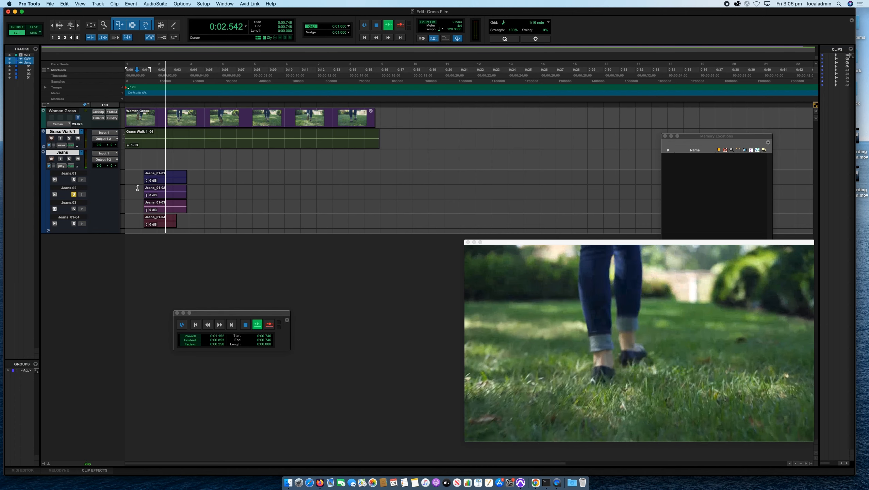
key(space)
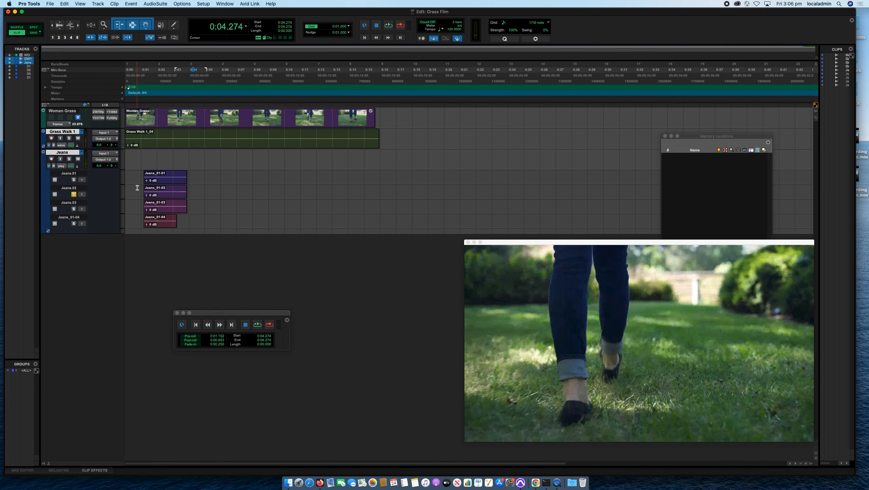
Try moving the Jeans_01-02 clip into the main Jeans playlist, and undo the move.
click(162, 198)
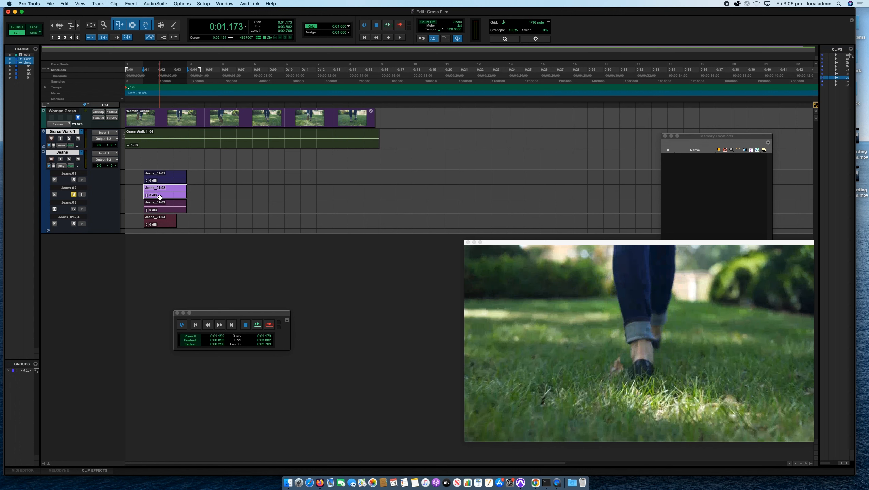
drag(159, 196, 158, 165)
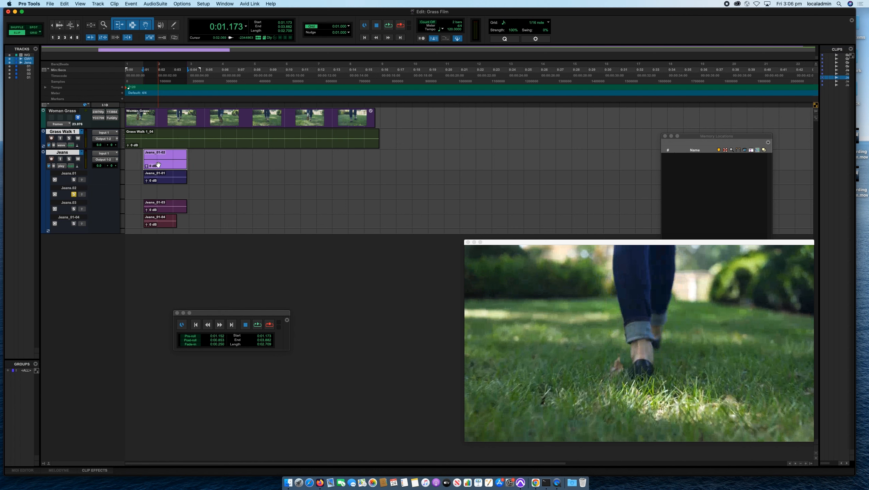
key(cmd+z)
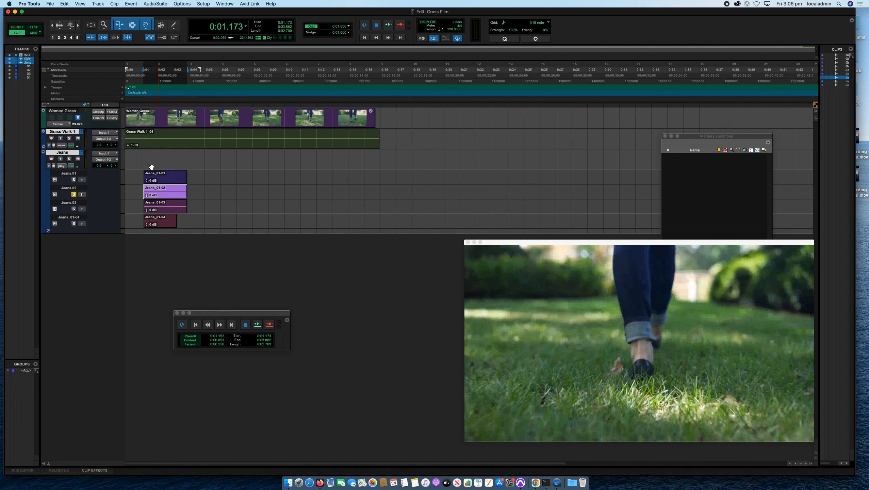
drag(135, 171, 193, 225)
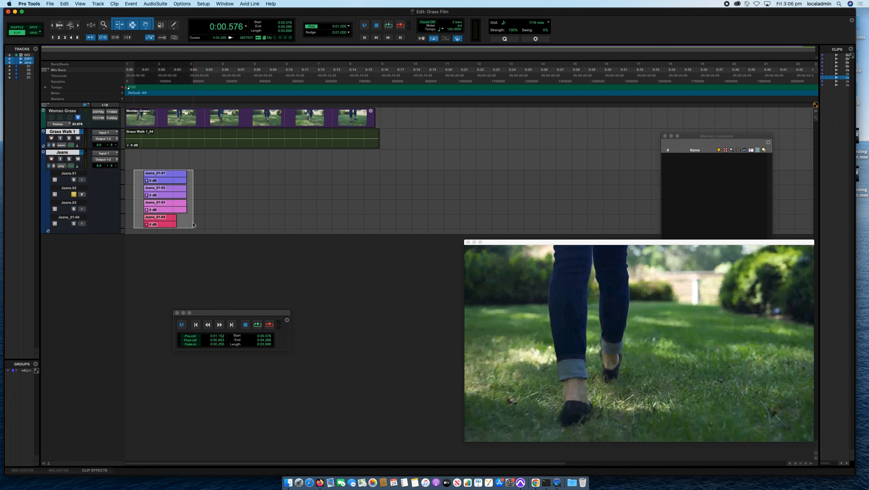
drag(201, 157, 136, 161)
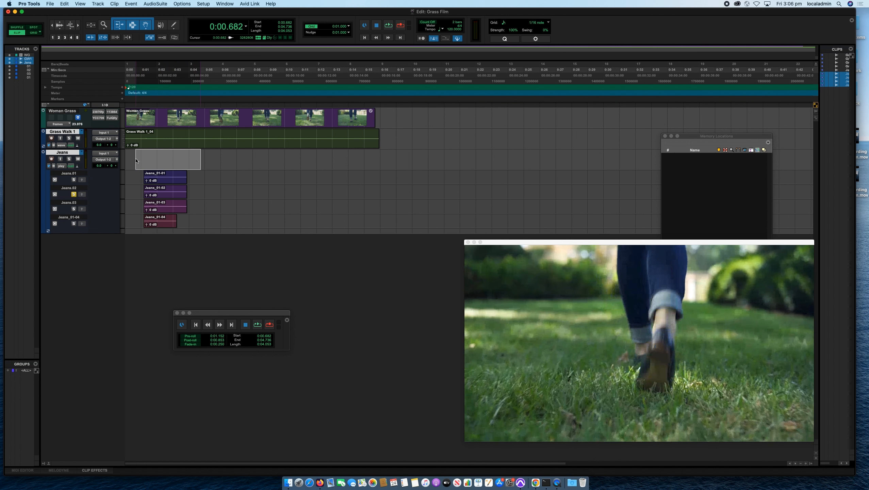
drag(137, 161, 136, 161)
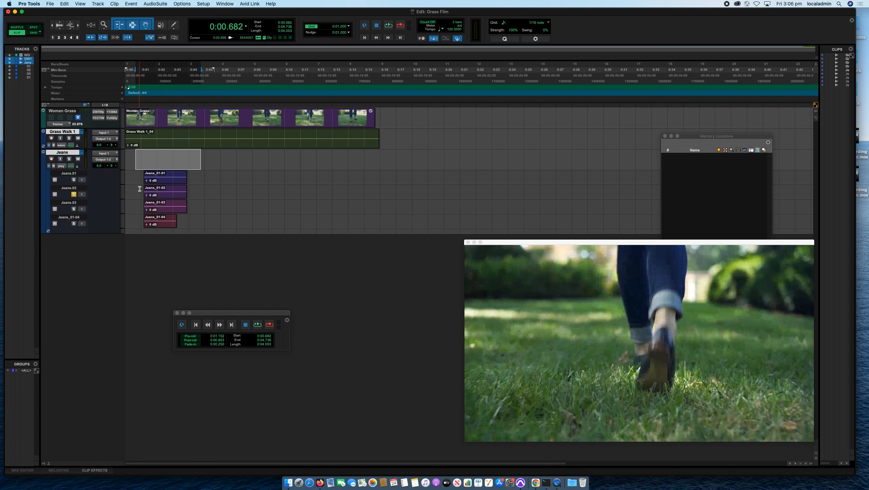
Copy the Jeans_01-02 take to the main Jeans playlist, unsolo Jeans.02, and play the Jeans track soloed from about 0:01.0.
click(166, 196)
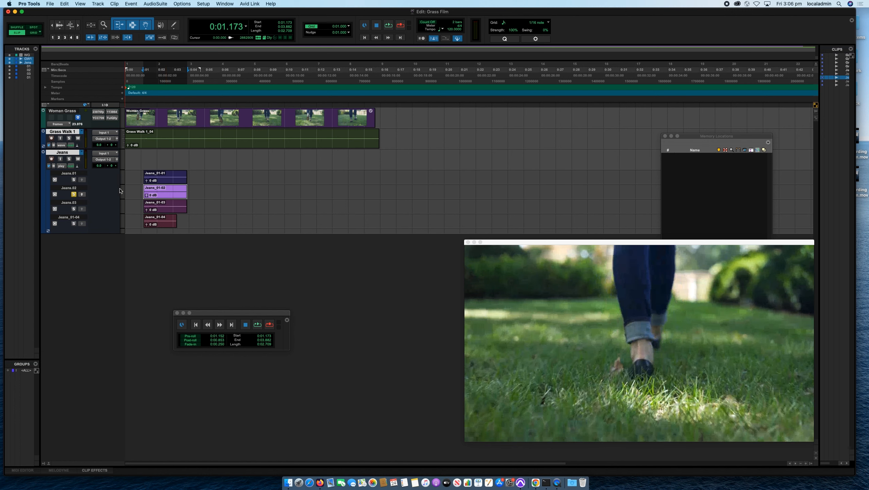
click(82, 195)
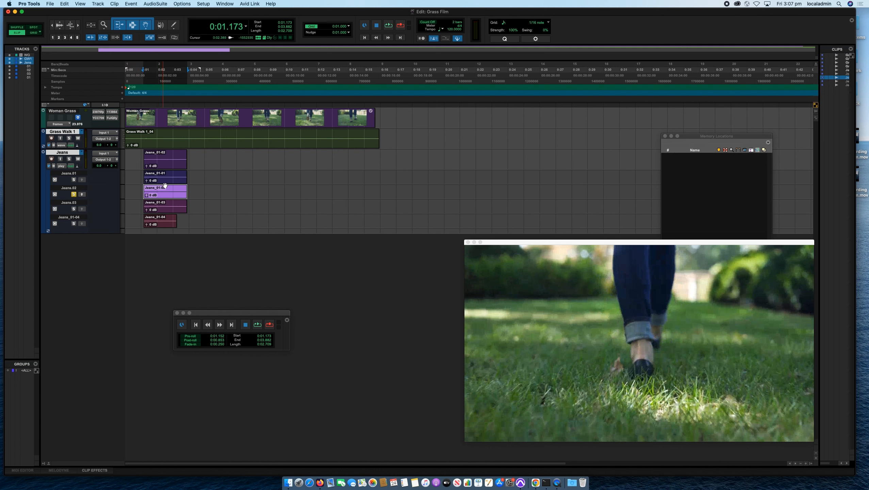
click(141, 153)
click(73, 195)
click(69, 159)
key(space)
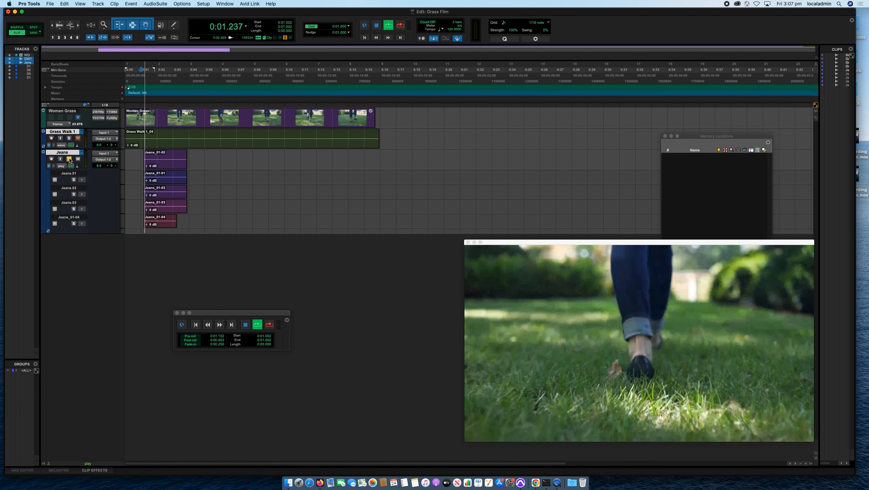
key(space)
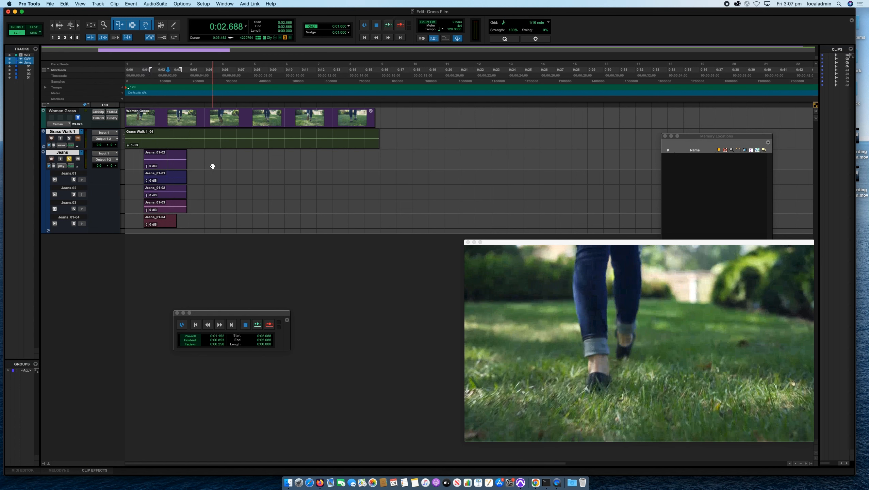
Turn off the Jeans track's solo and play it together with Grass Walk 1 from about 0:00.3.
click(69, 158)
drag(137, 160, 197, 148)
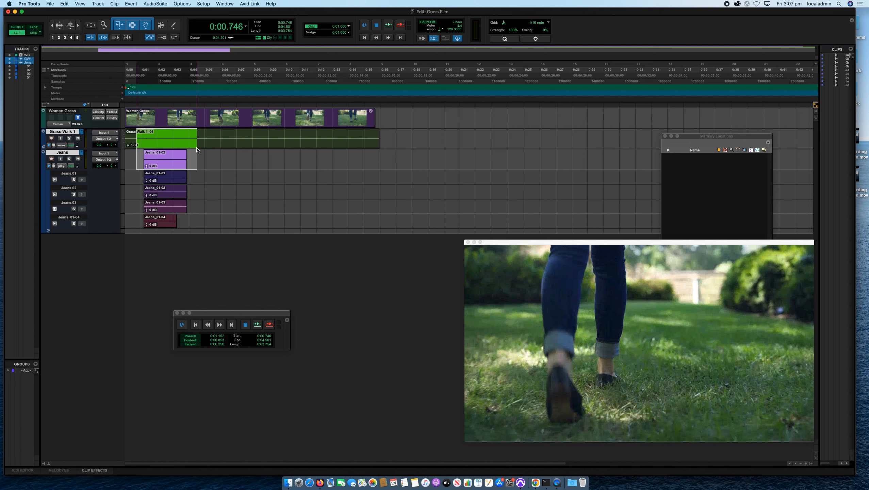
click(197, 144)
click(130, 158)
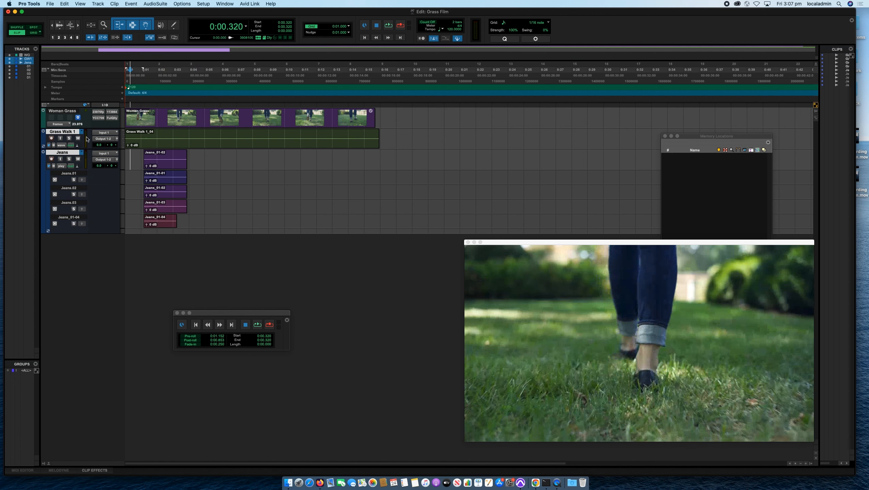
click(78, 139)
click(78, 139)
key(space)
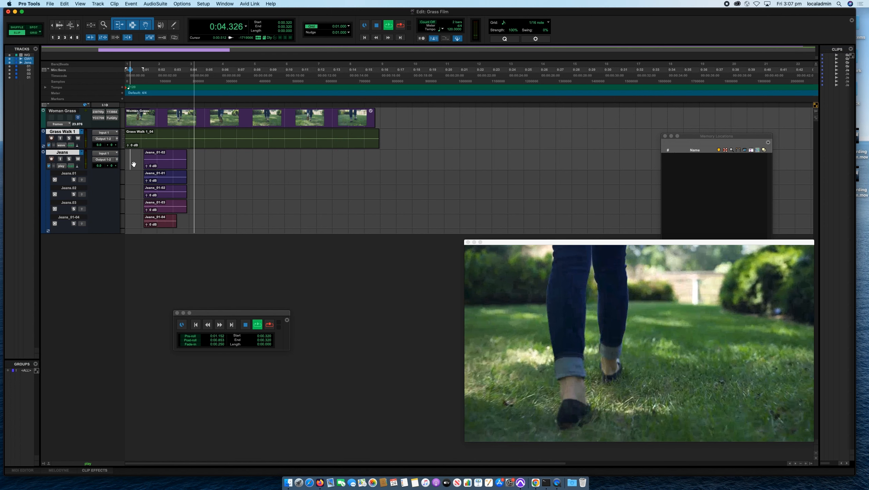
key(space)
click(139, 157)
click(141, 156)
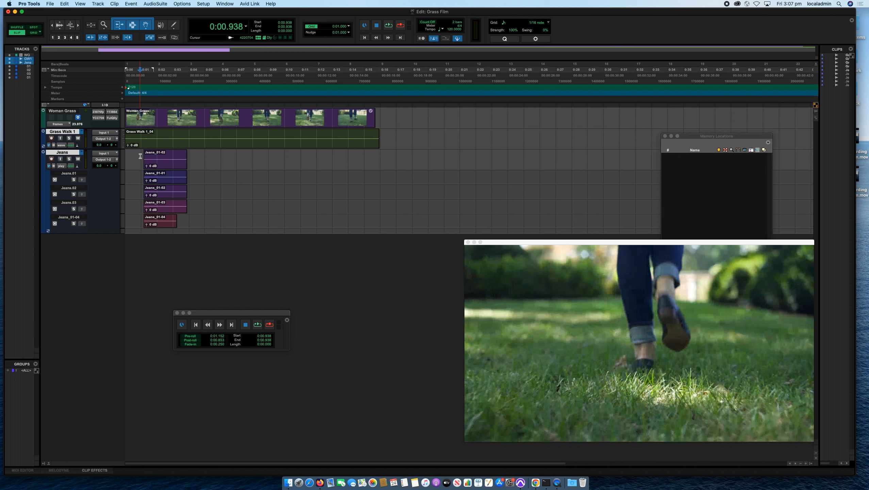
Solo and audition Jeans.03, copy its section from about 0:01.0 to 0:02.1 to the main playlist, and check both comped clips.
click(163, 165)
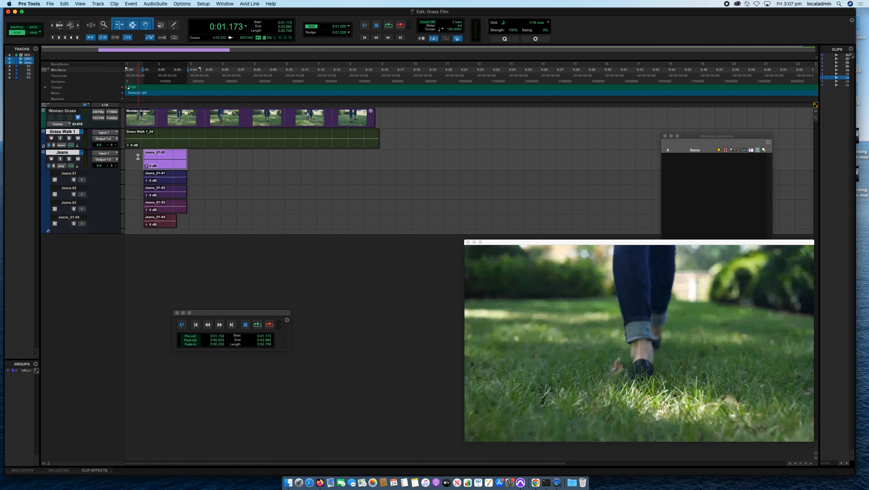
click(143, 205)
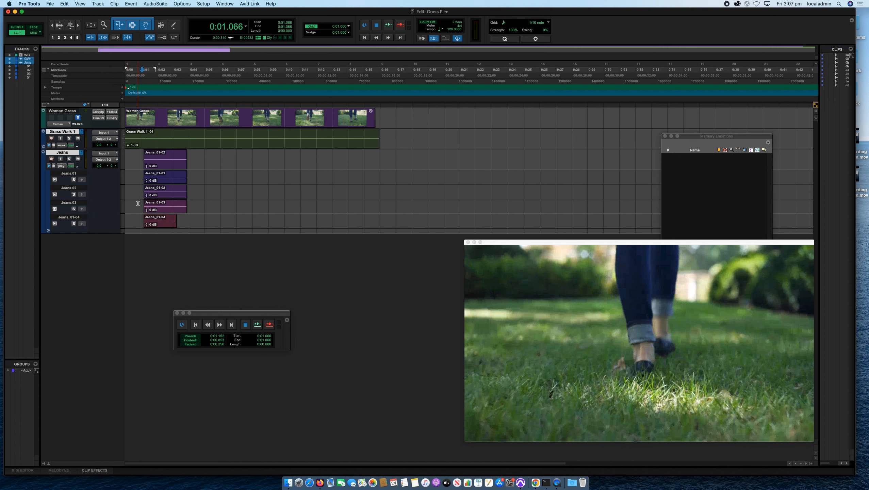
click(73, 209)
key(space)
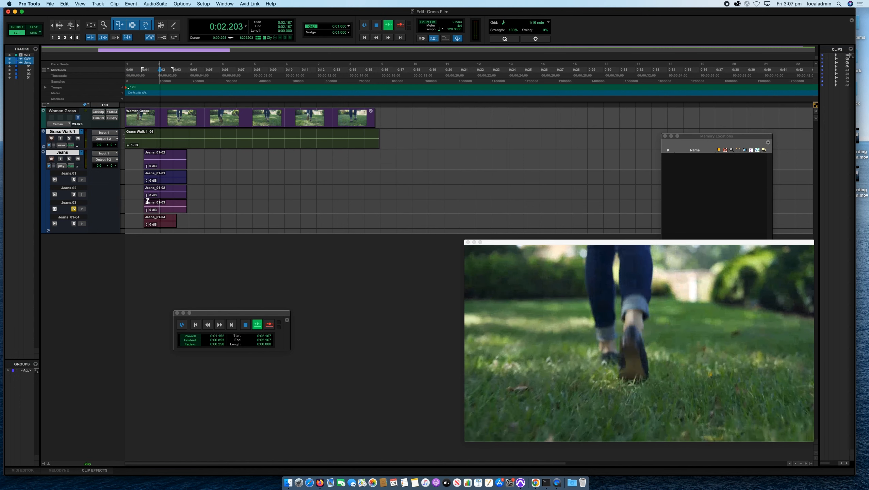
key(space)
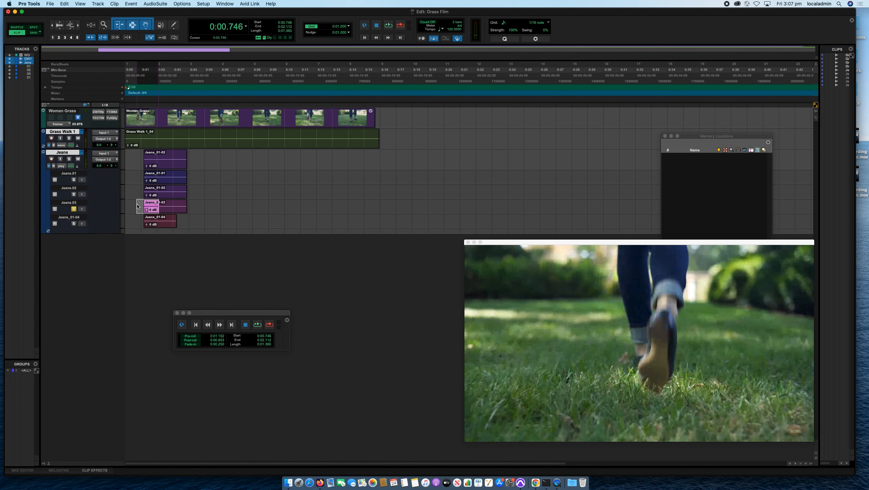
drag(159, 204, 141, 206)
click(82, 209)
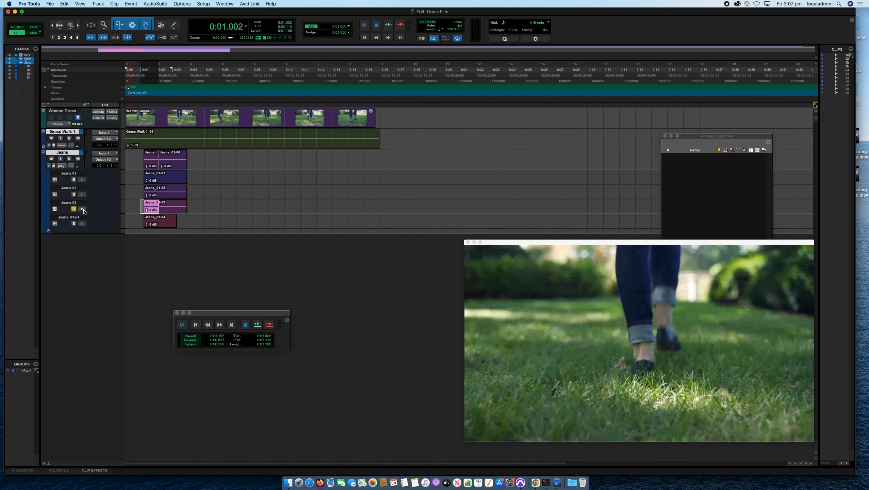
click(149, 165)
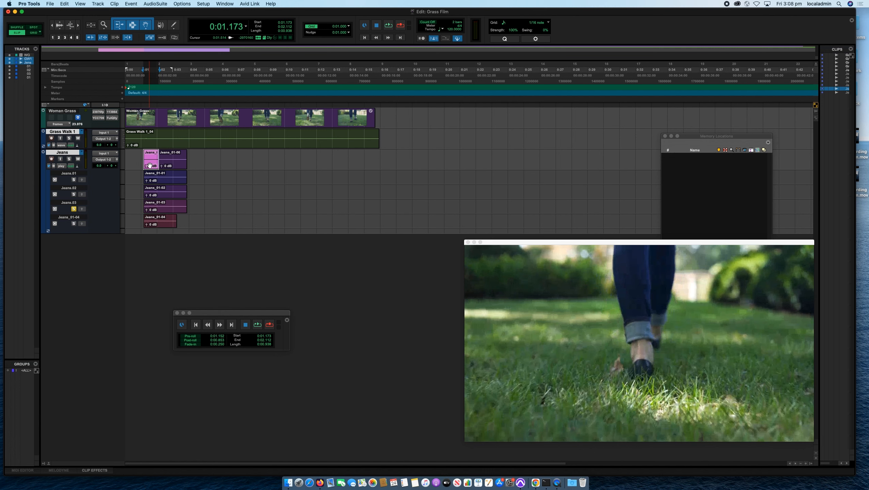
click(177, 165)
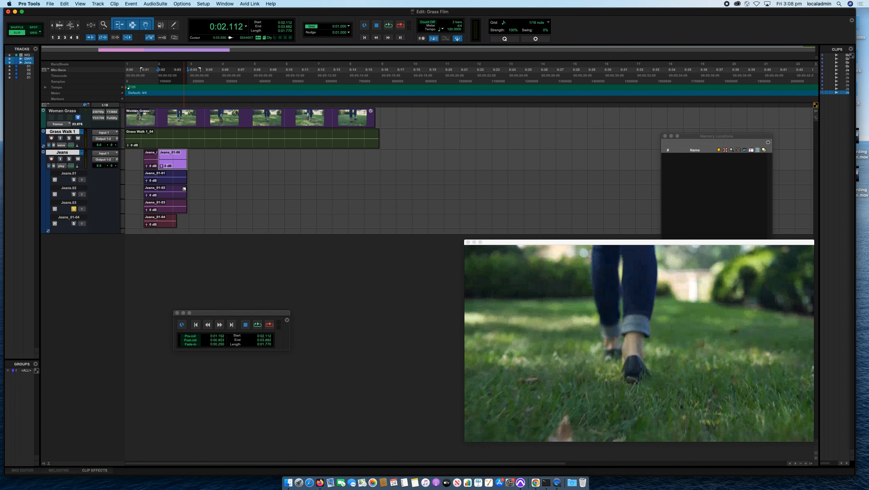
click(197, 167)
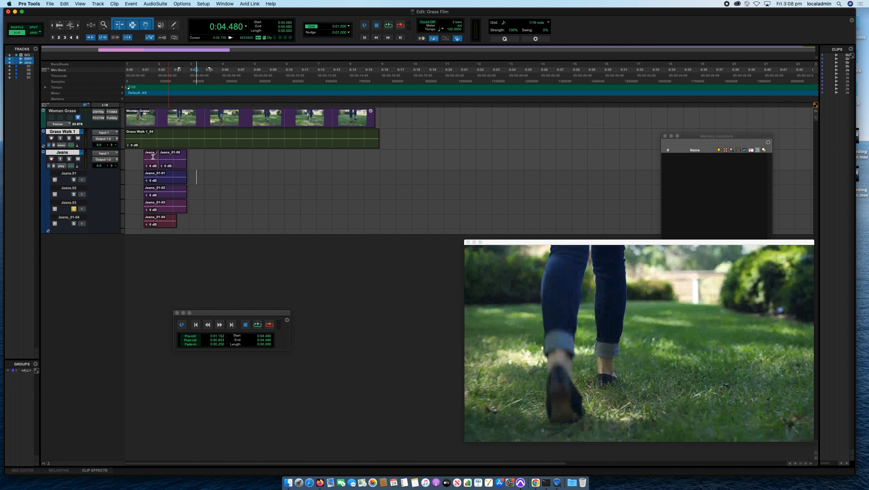
Switch the Jeans track view back to waveform and select the comped clips from about 0:00.6 to 0:04.8.
click(66, 168)
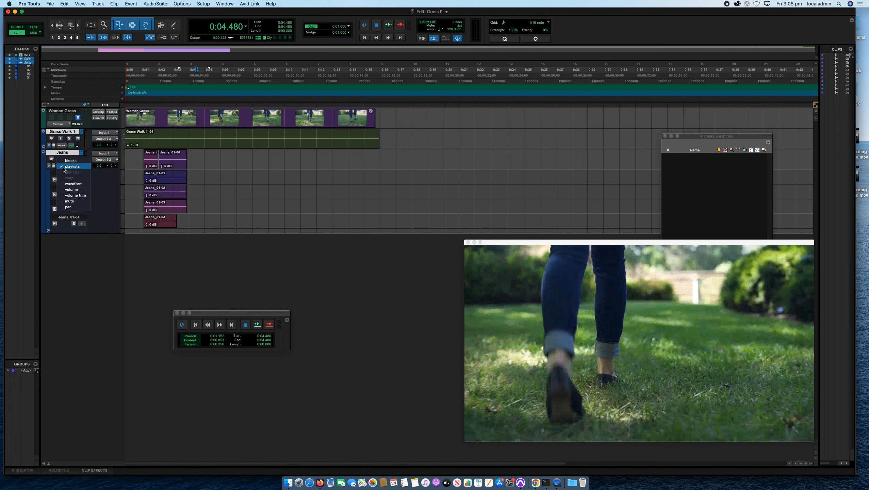
click(68, 184)
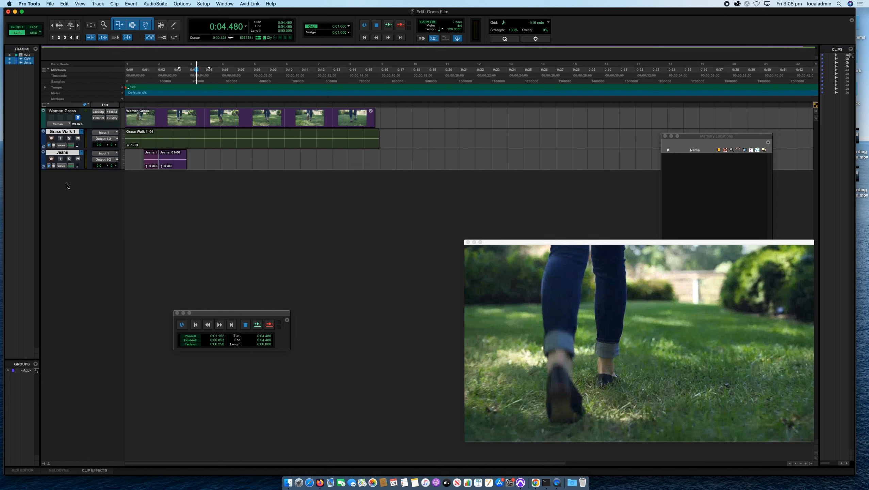
drag(133, 158, 203, 151)
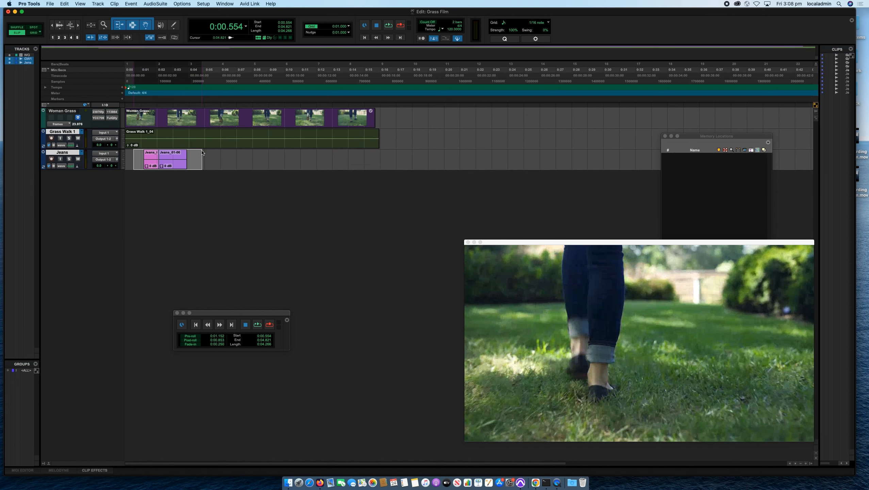
drag(193, 159, 136, 159)
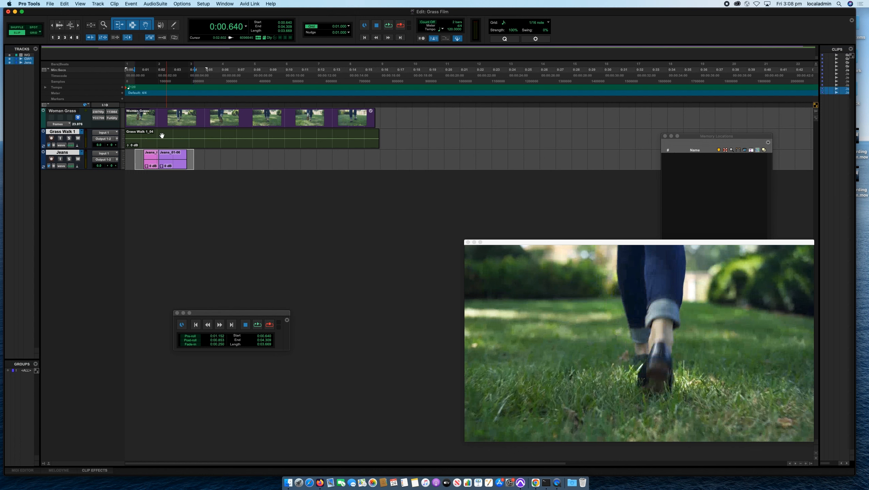
click(98, 4)
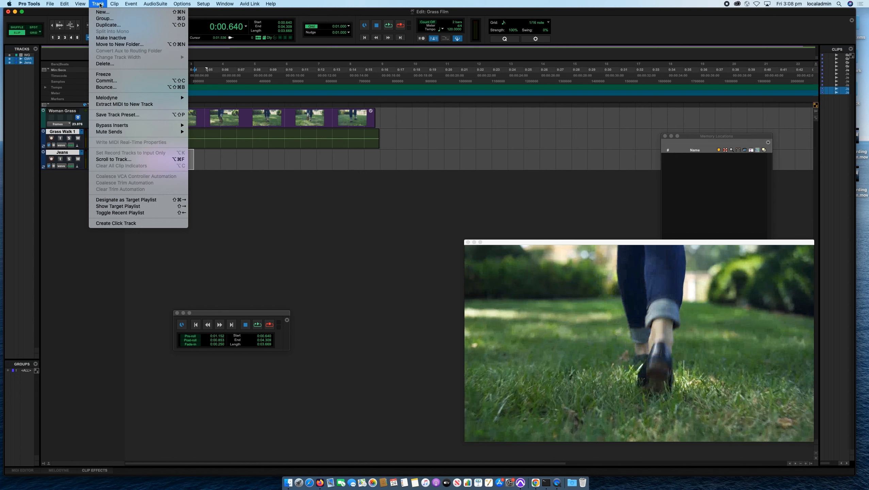
click(218, 169)
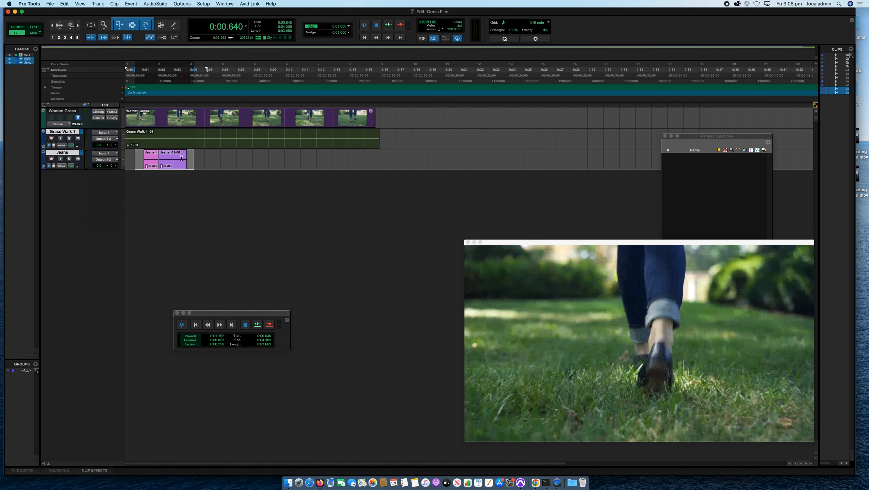
click(211, 163)
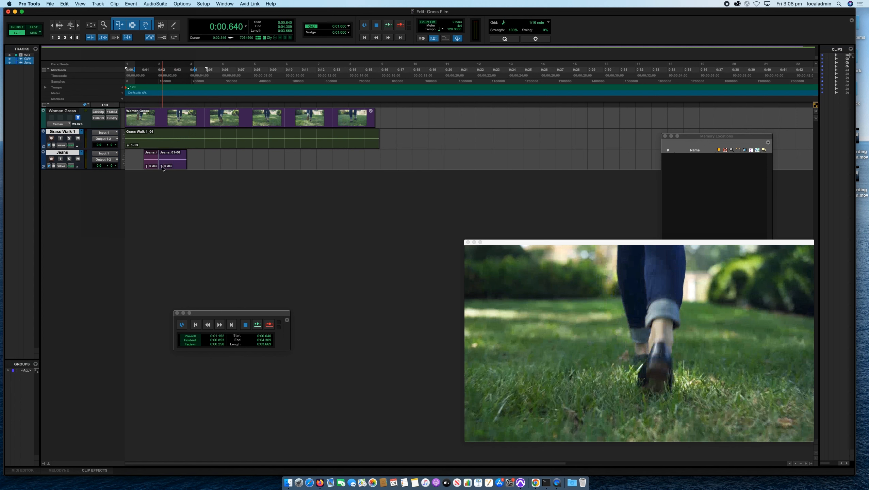
Try raising the second Jeans clip's gain to +24.0 dB and undo the gain change.
key(t)
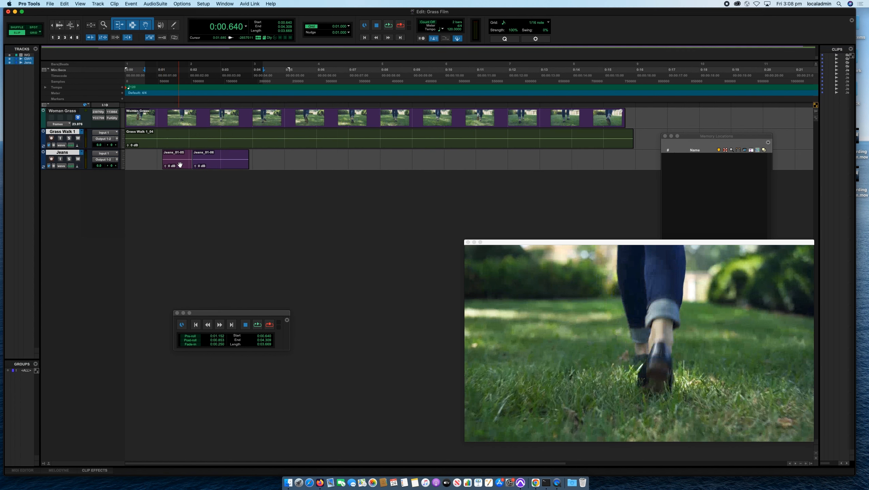
drag(196, 169, 197, 162)
drag(197, 165, 197, 160)
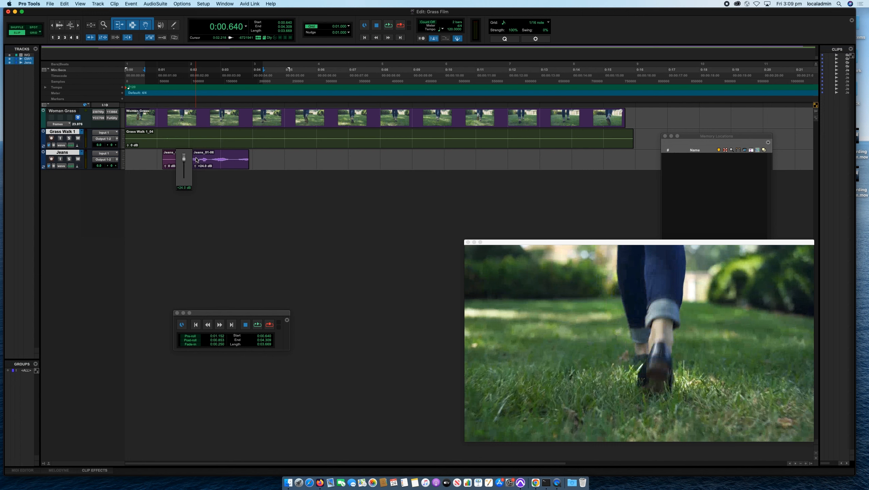
key(super+z)
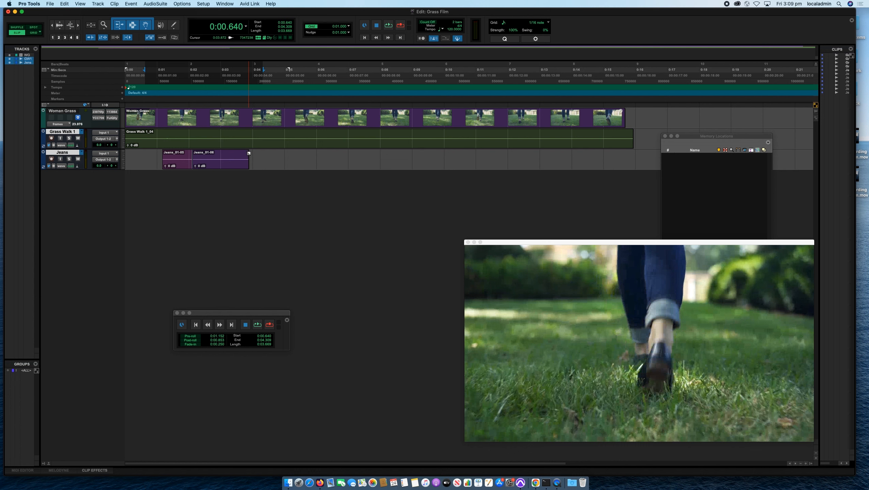
Try fading the first Jeans clip in over about 0.6 s and the second out over about 1.0 s, listening from about 0:00.8.
drag(249, 154, 217, 163)
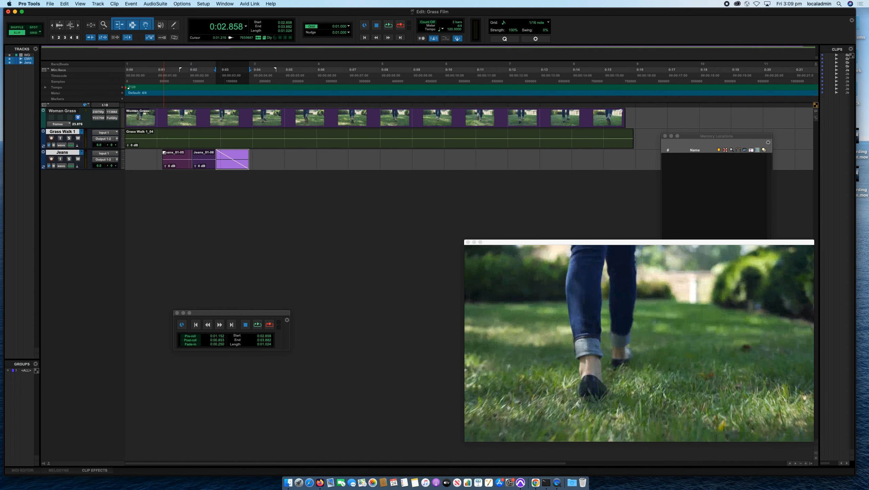
drag(164, 152, 182, 156)
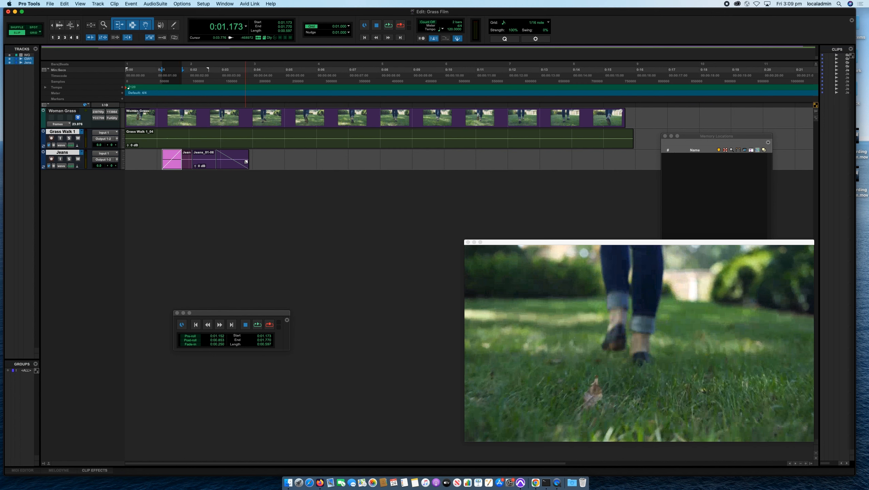
click(151, 155)
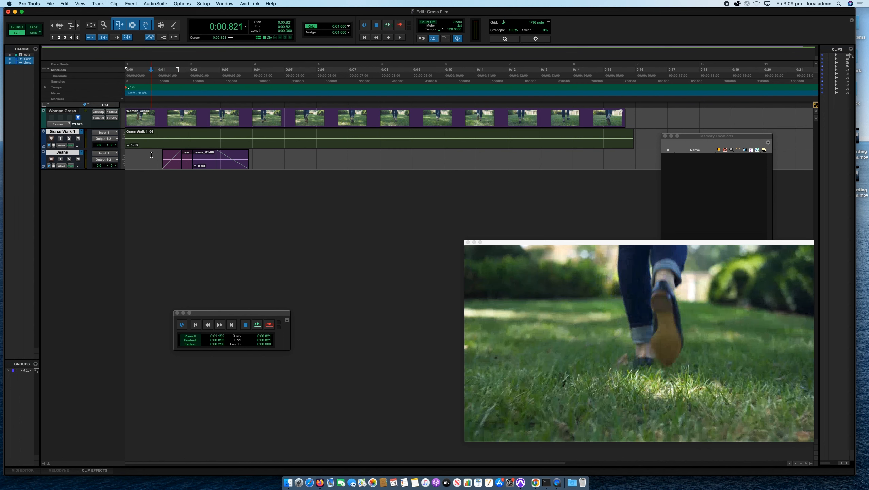
key(space)
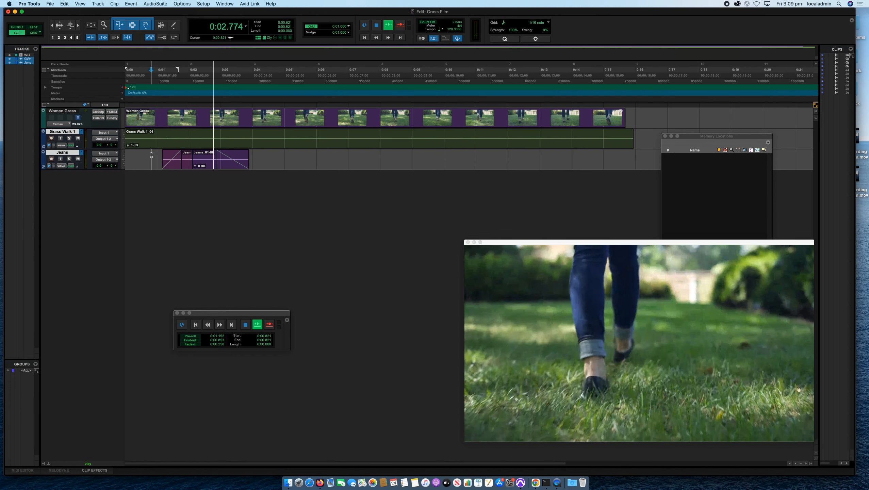
key(space)
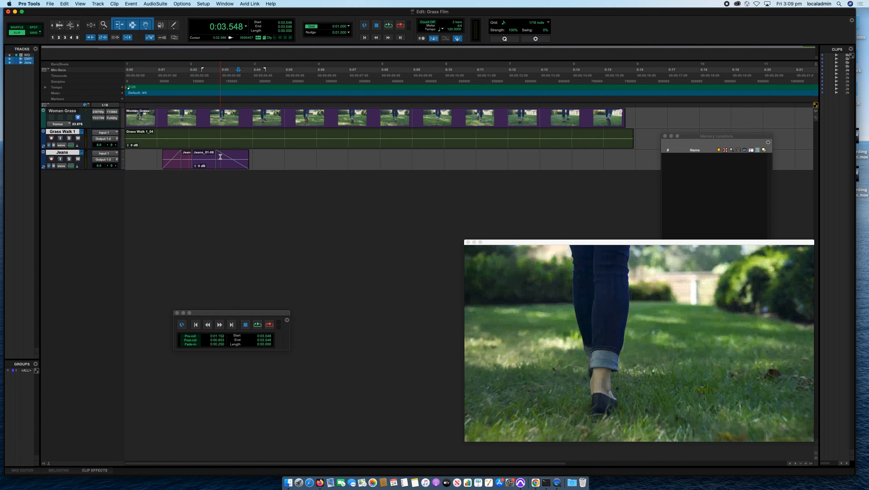
double_click(220, 157)
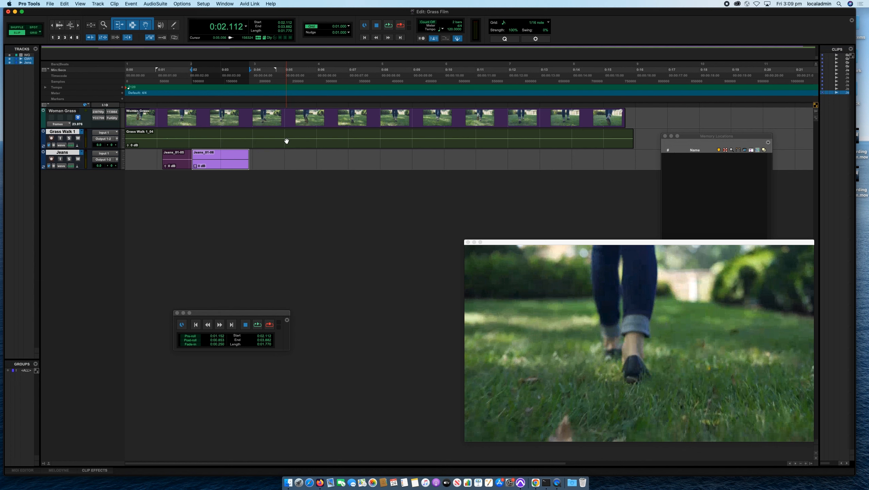
Separate the second Jeans clip at about 0:03.0.
drag(222, 160, 250, 159)
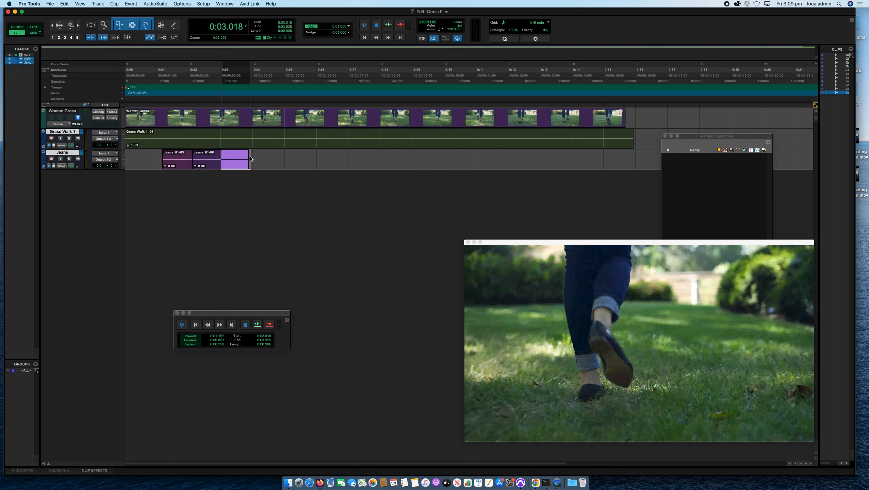
click(222, 158)
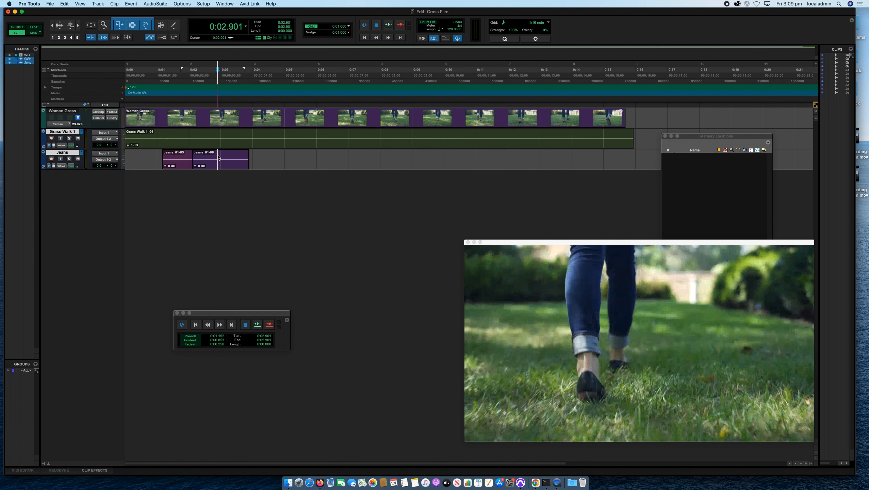
click(219, 160)
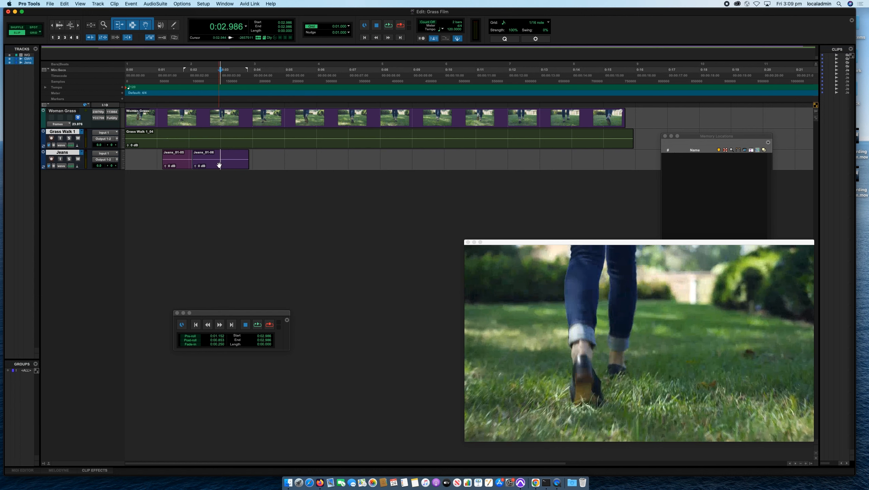
click(221, 157)
key(super+e)
Boost the last Jeans clip's gain, audition it from about 0:02.5, and settle the gain at +12.1 dB.
drag(224, 166, 215, 166)
click(205, 159)
key(space)
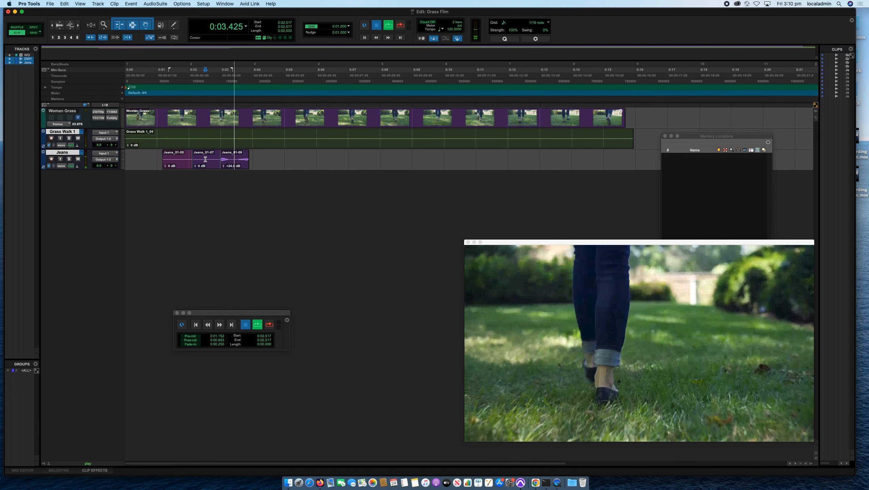
key(space)
drag(223, 165, 223, 173)
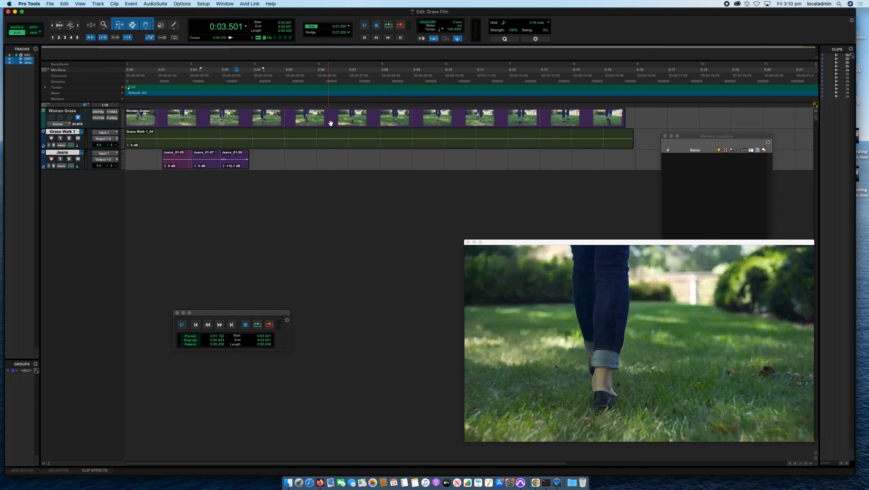
Try sliding the last Jeans clip later and moving the middle one onto Grass Walk 1 at about 0:05.3, and undo the moves.
drag(235, 167, 257, 169)
drag(198, 167, 313, 144)
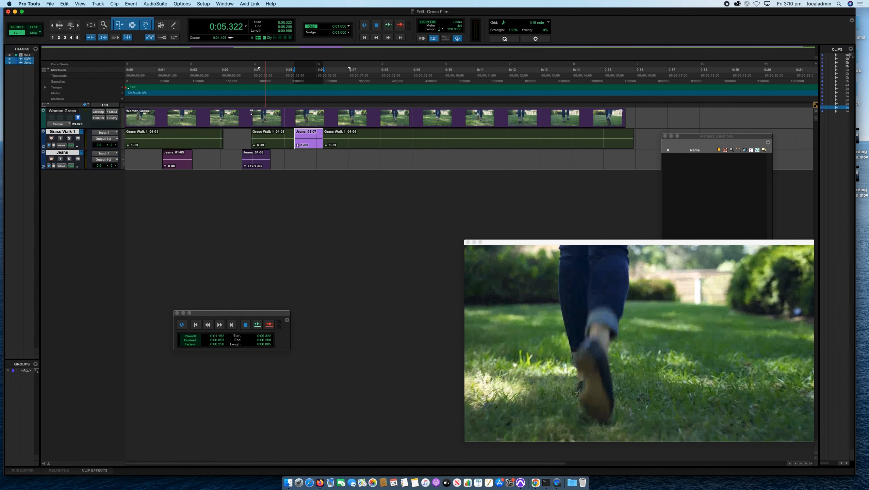
click(50, 3)
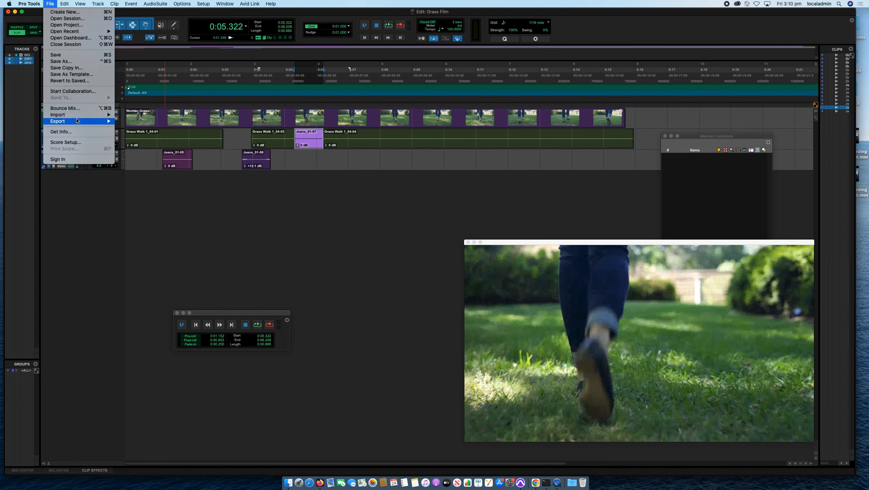
click(281, 171)
click(281, 171)
key(super+z)
key(super+z)
key(super+z)
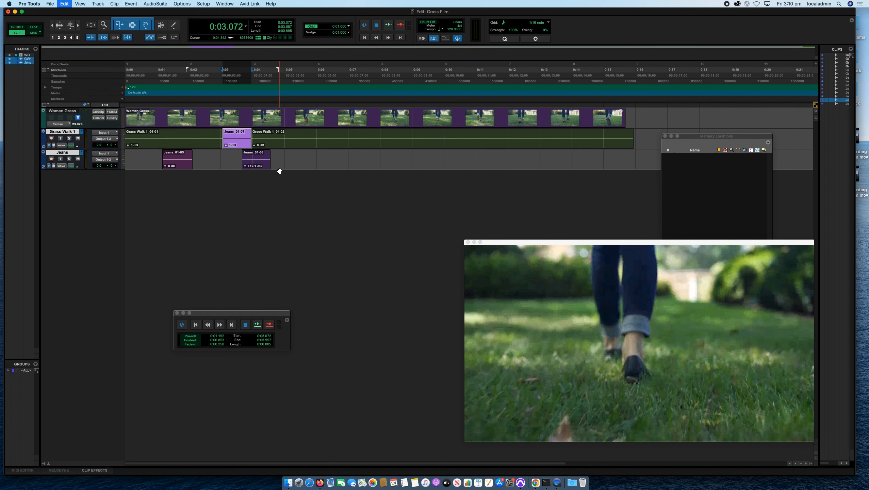
Bounce the mix offline as a WAV (BWF) file named Grass Film AUDIO Final into the session's Bounced Files folder.
click(55, 3)
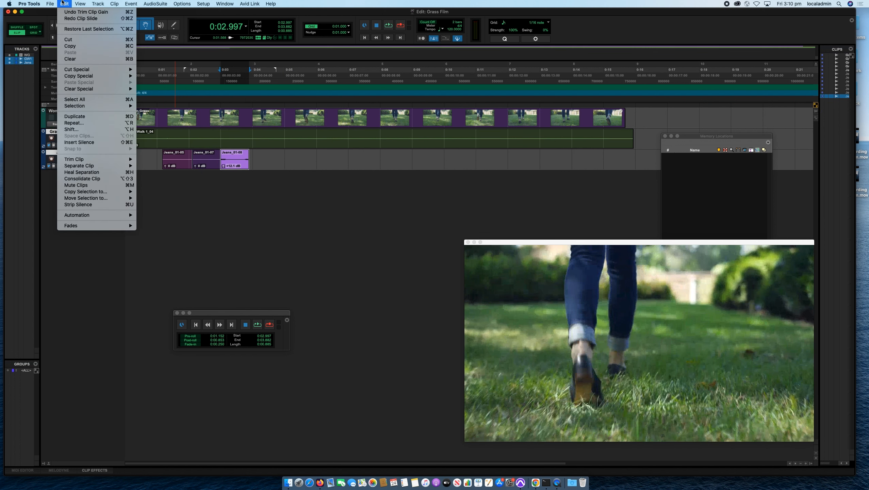
mouse_move(79, 121)
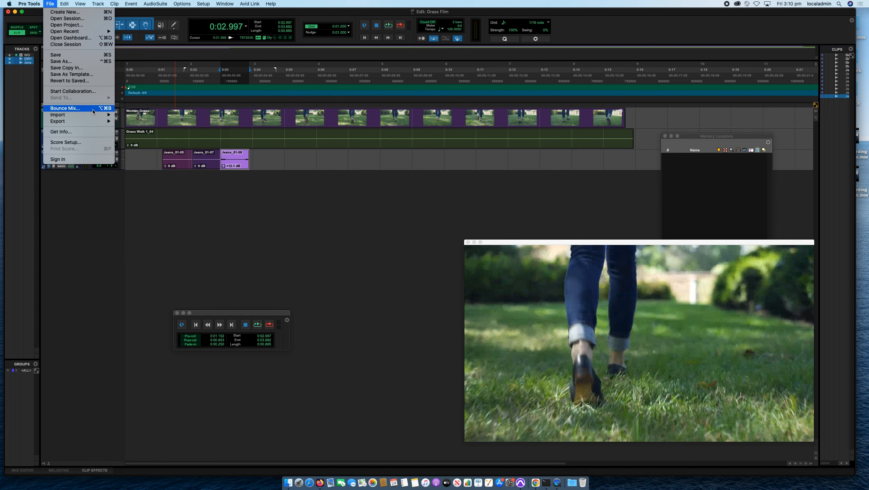
click(93, 108)
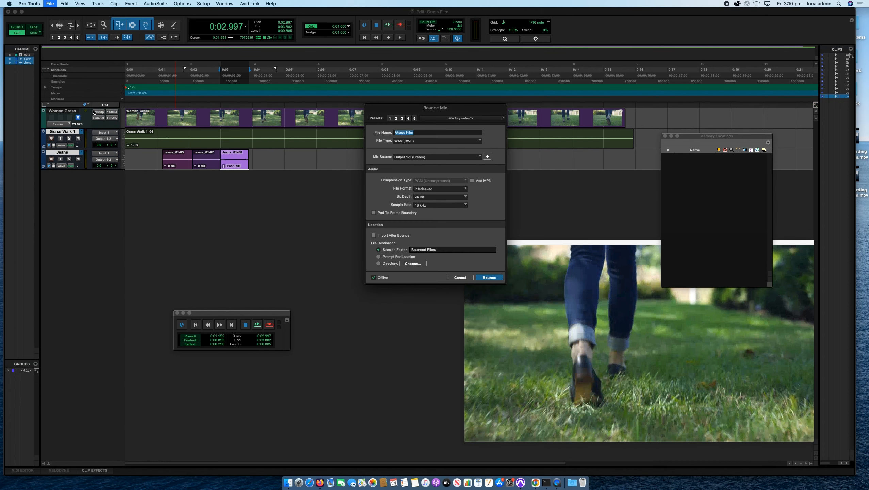
drag(378, 108, 277, 86)
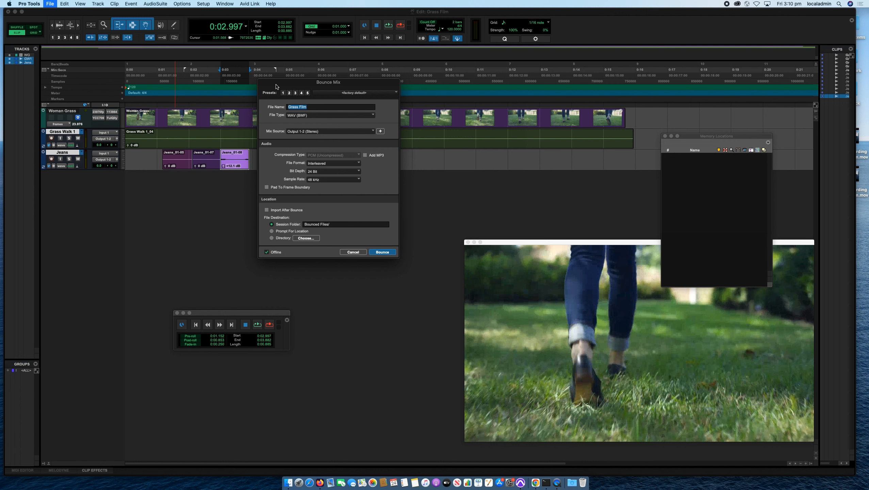
drag(276, 87, 324, 149)
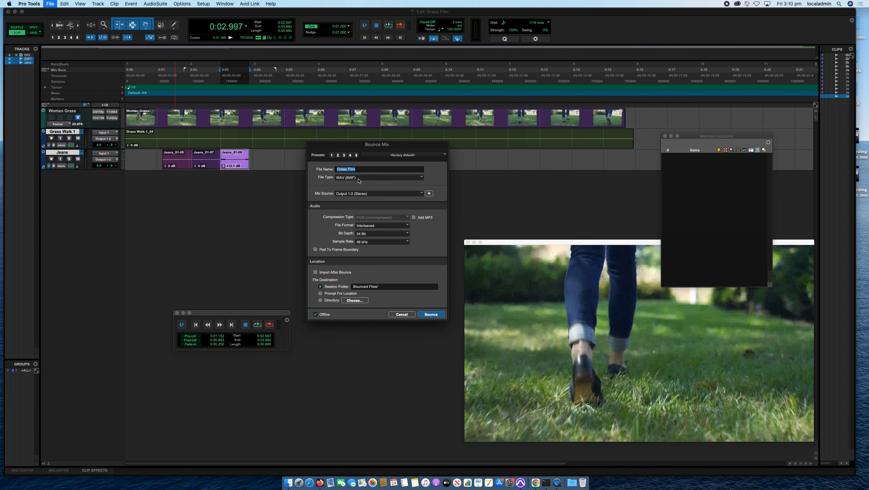
click(347, 179)
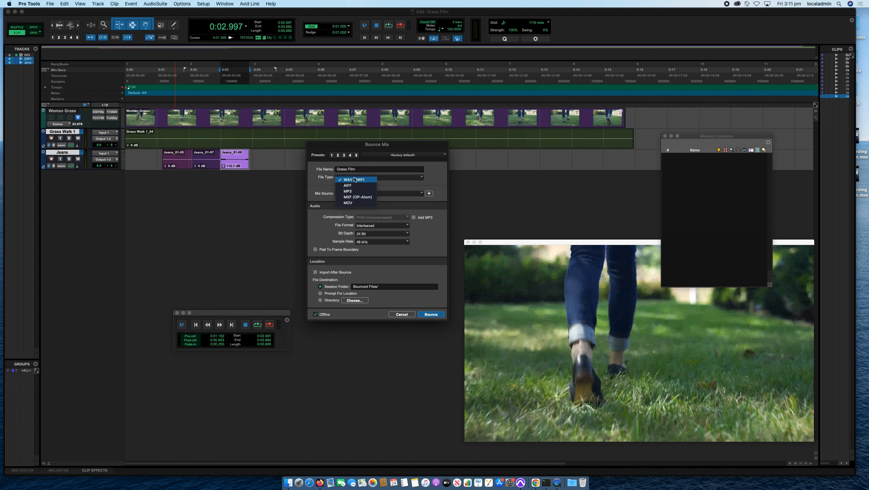
click(354, 179)
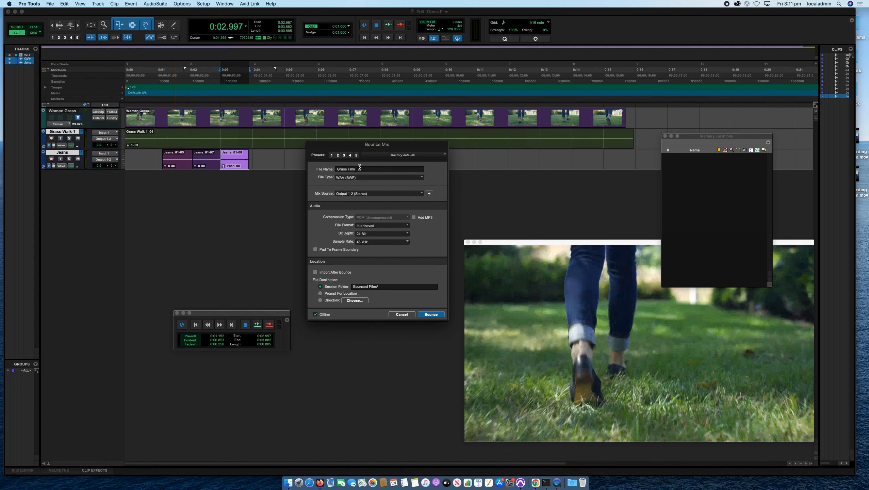
text(AUDIO Final)
drag(382, 287, 315, 276)
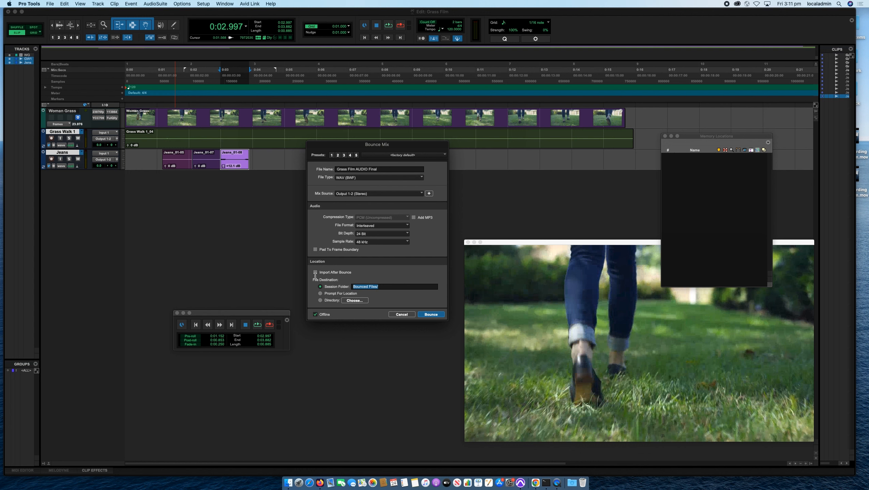
click(428, 316)
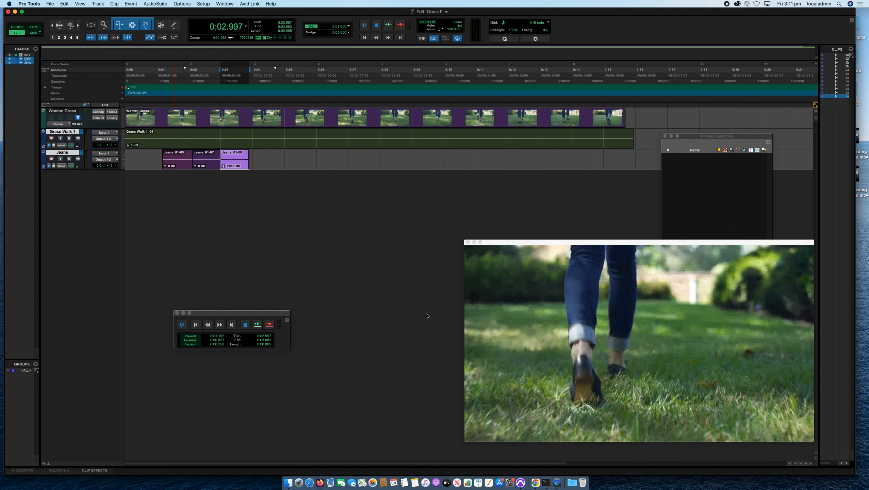
Switch to Finder and locate Grass Film AUDIO Final.wav in Student Work, Grass Film, Bounced Files on the Desktop.
click(289, 483)
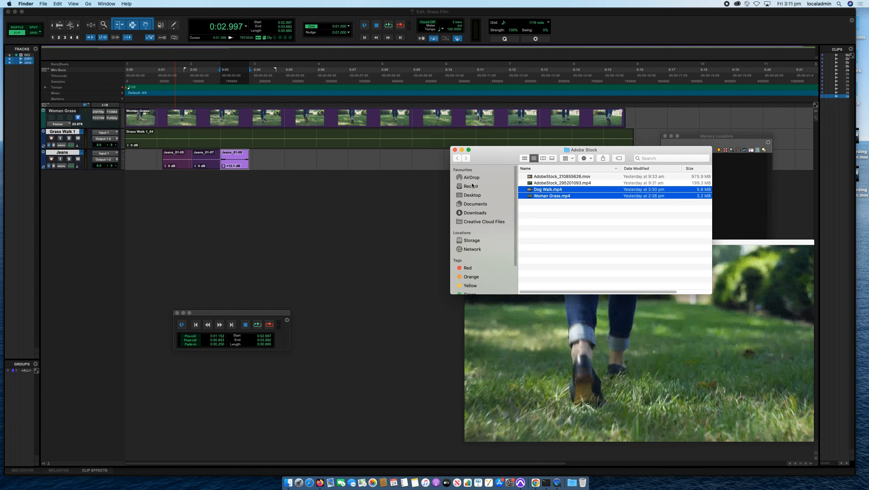
click(475, 196)
double_click(576, 211)
click(616, 183)
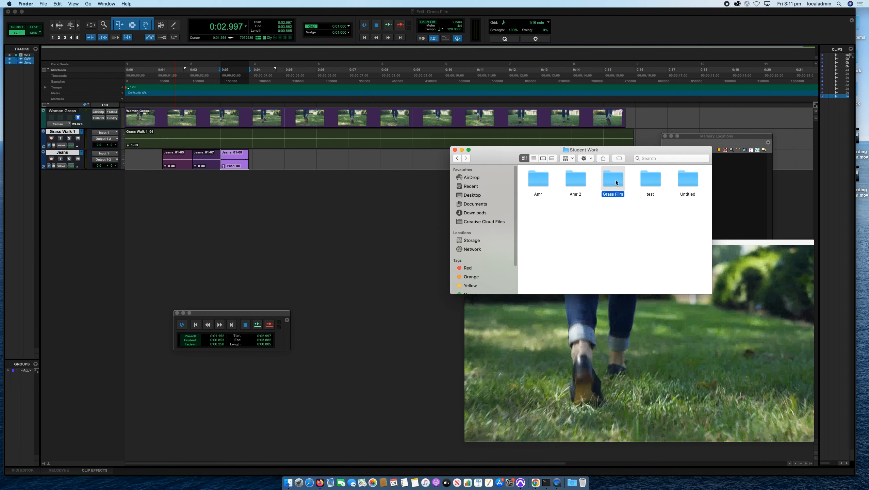
double_click(617, 183)
double_click(575, 179)
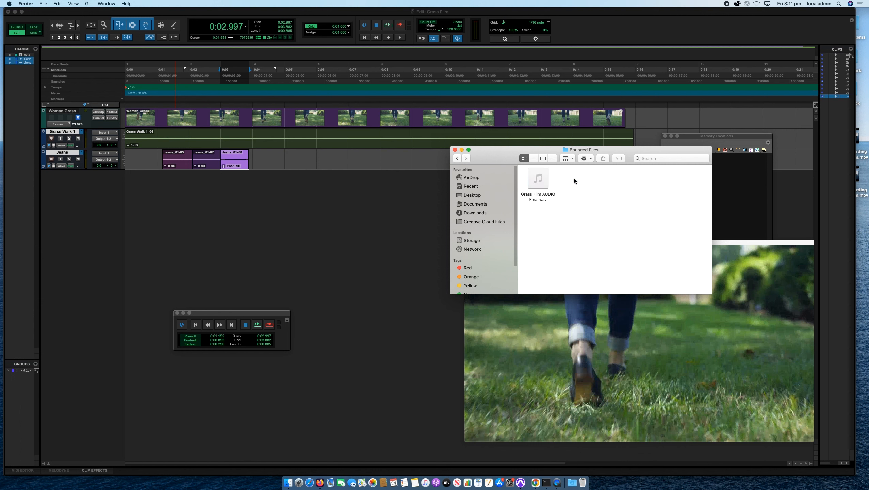
click(539, 201)
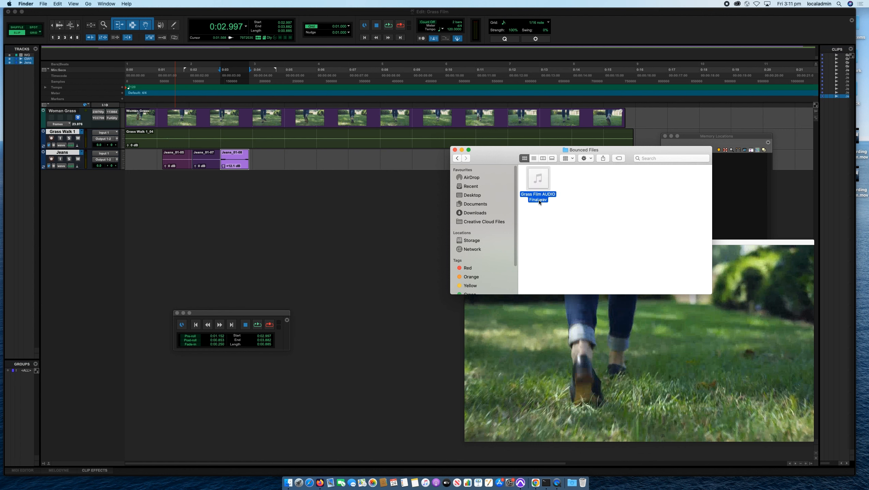